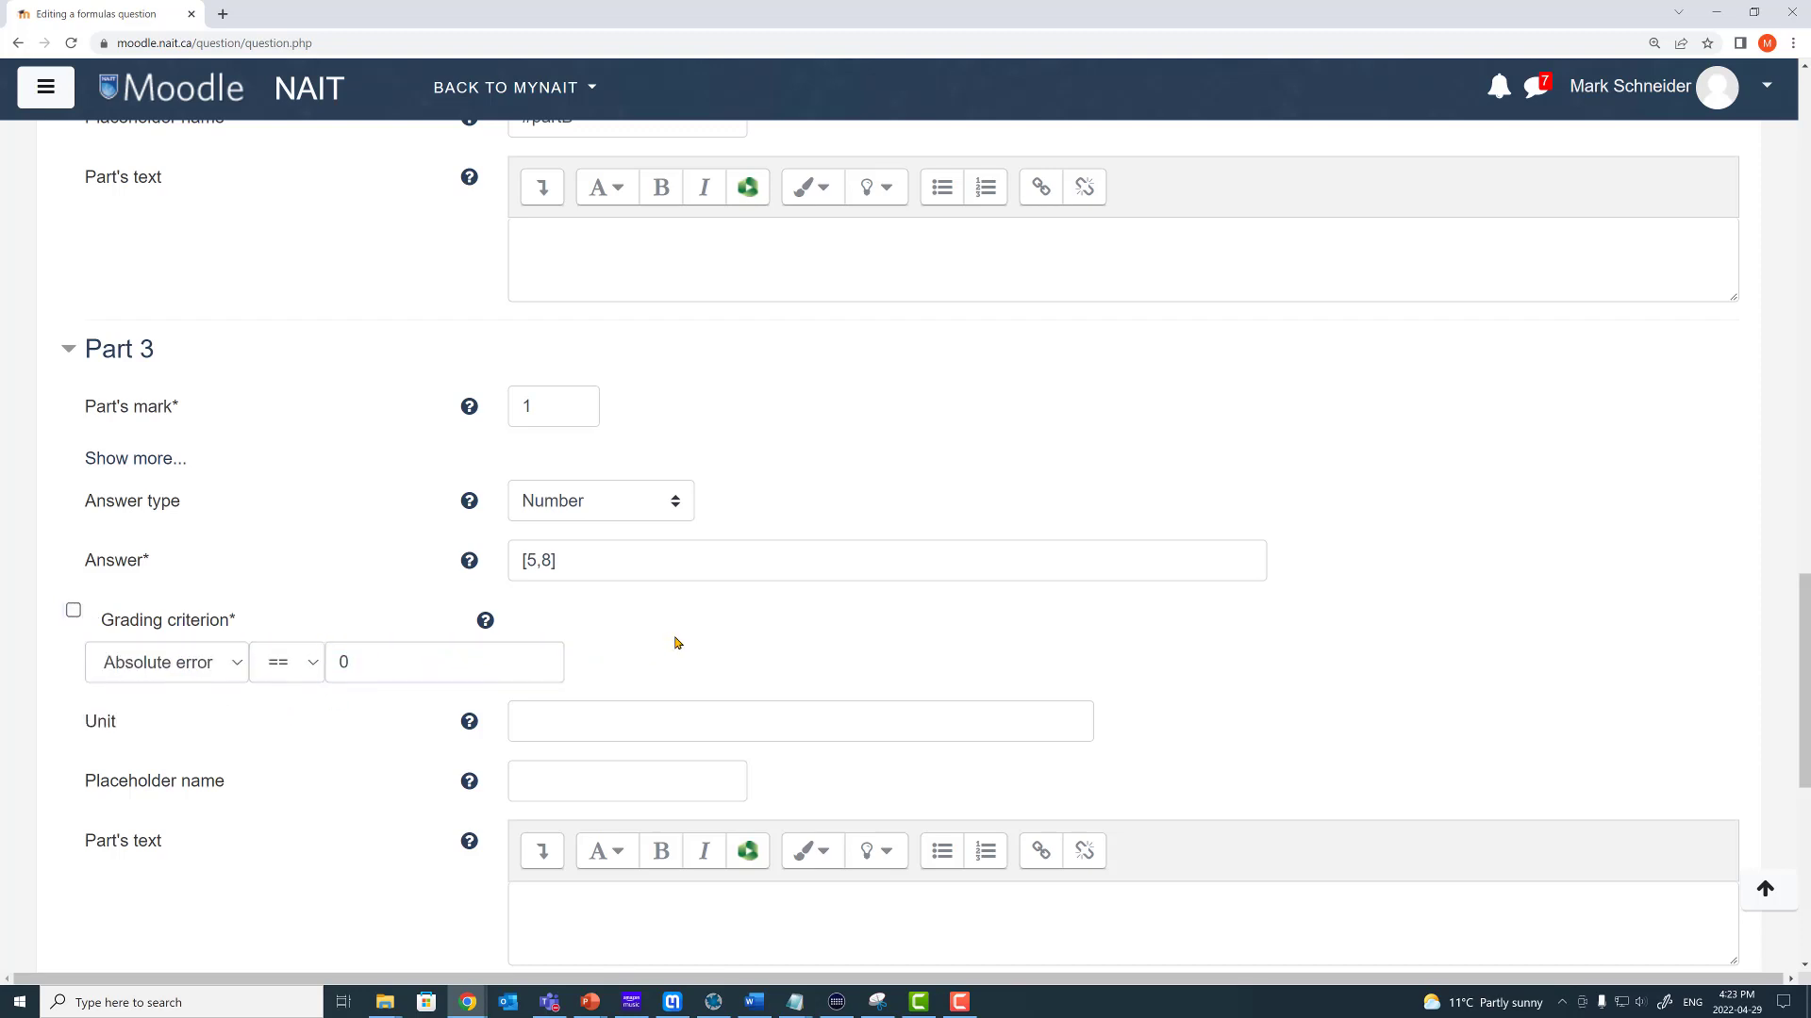
Step: Enter #partC as Part 3's placeholder name
click(561, 779)
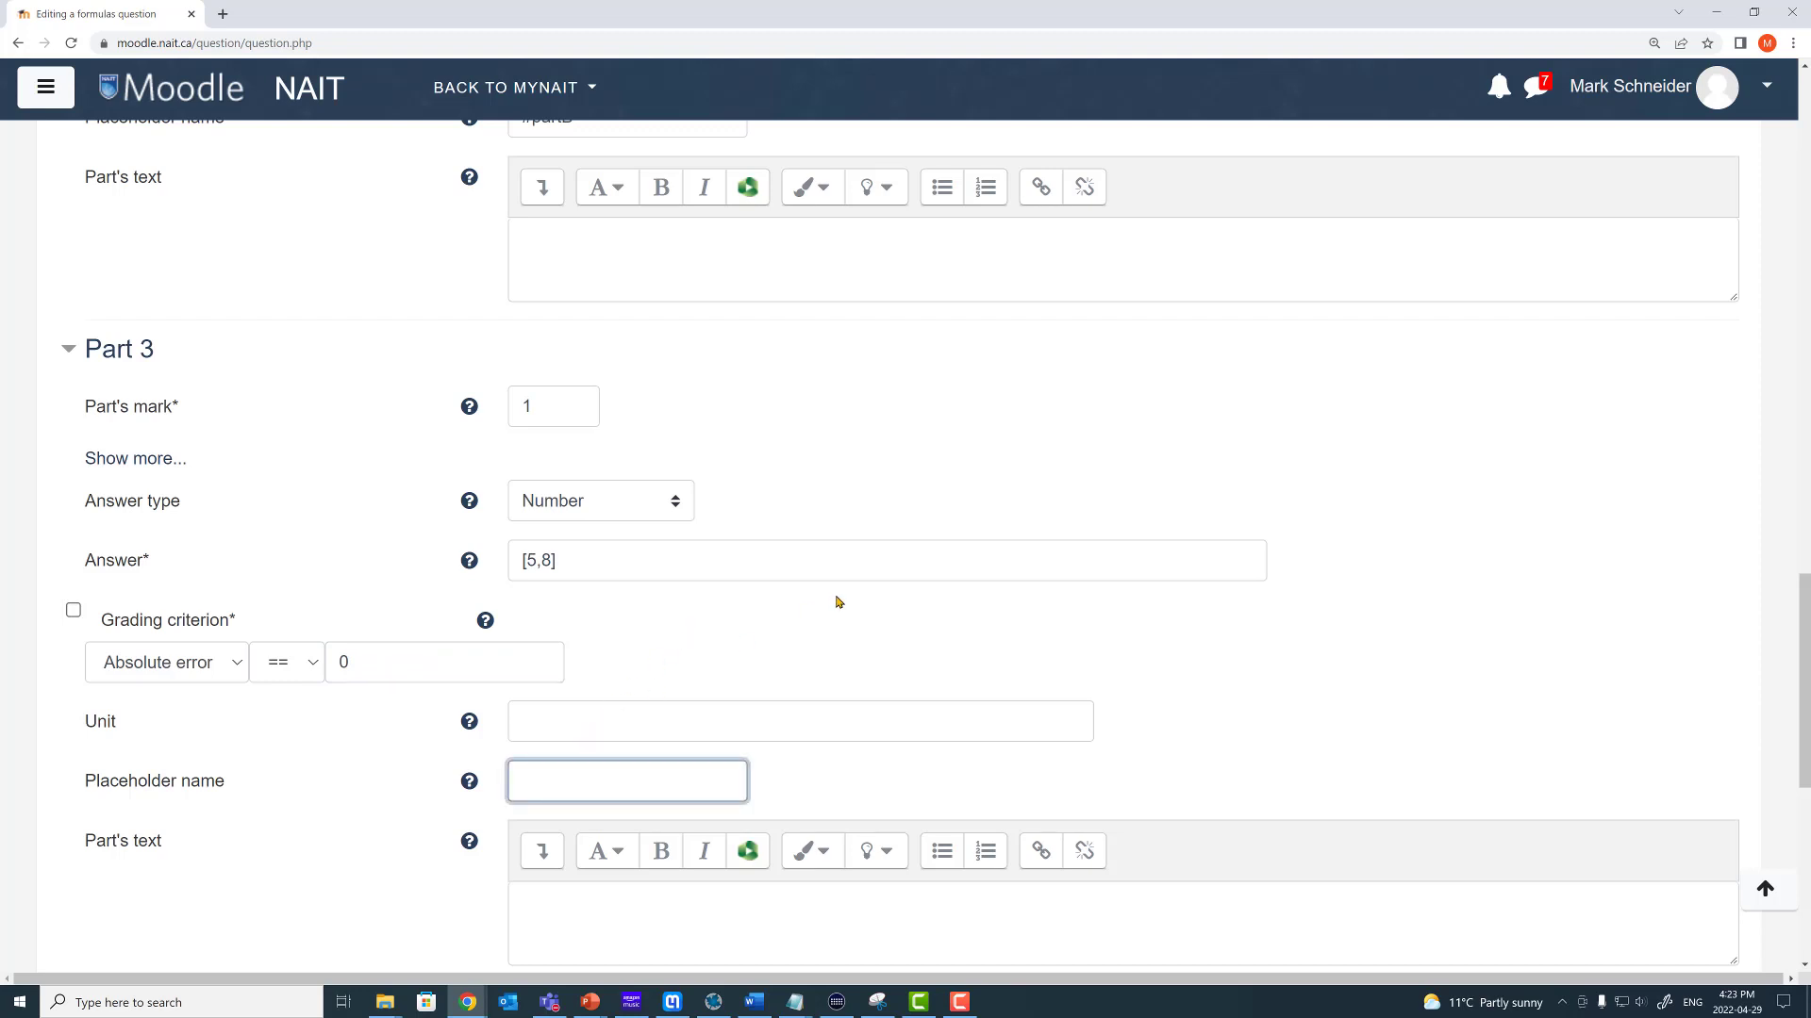
text(#partC)
click(915, 632)
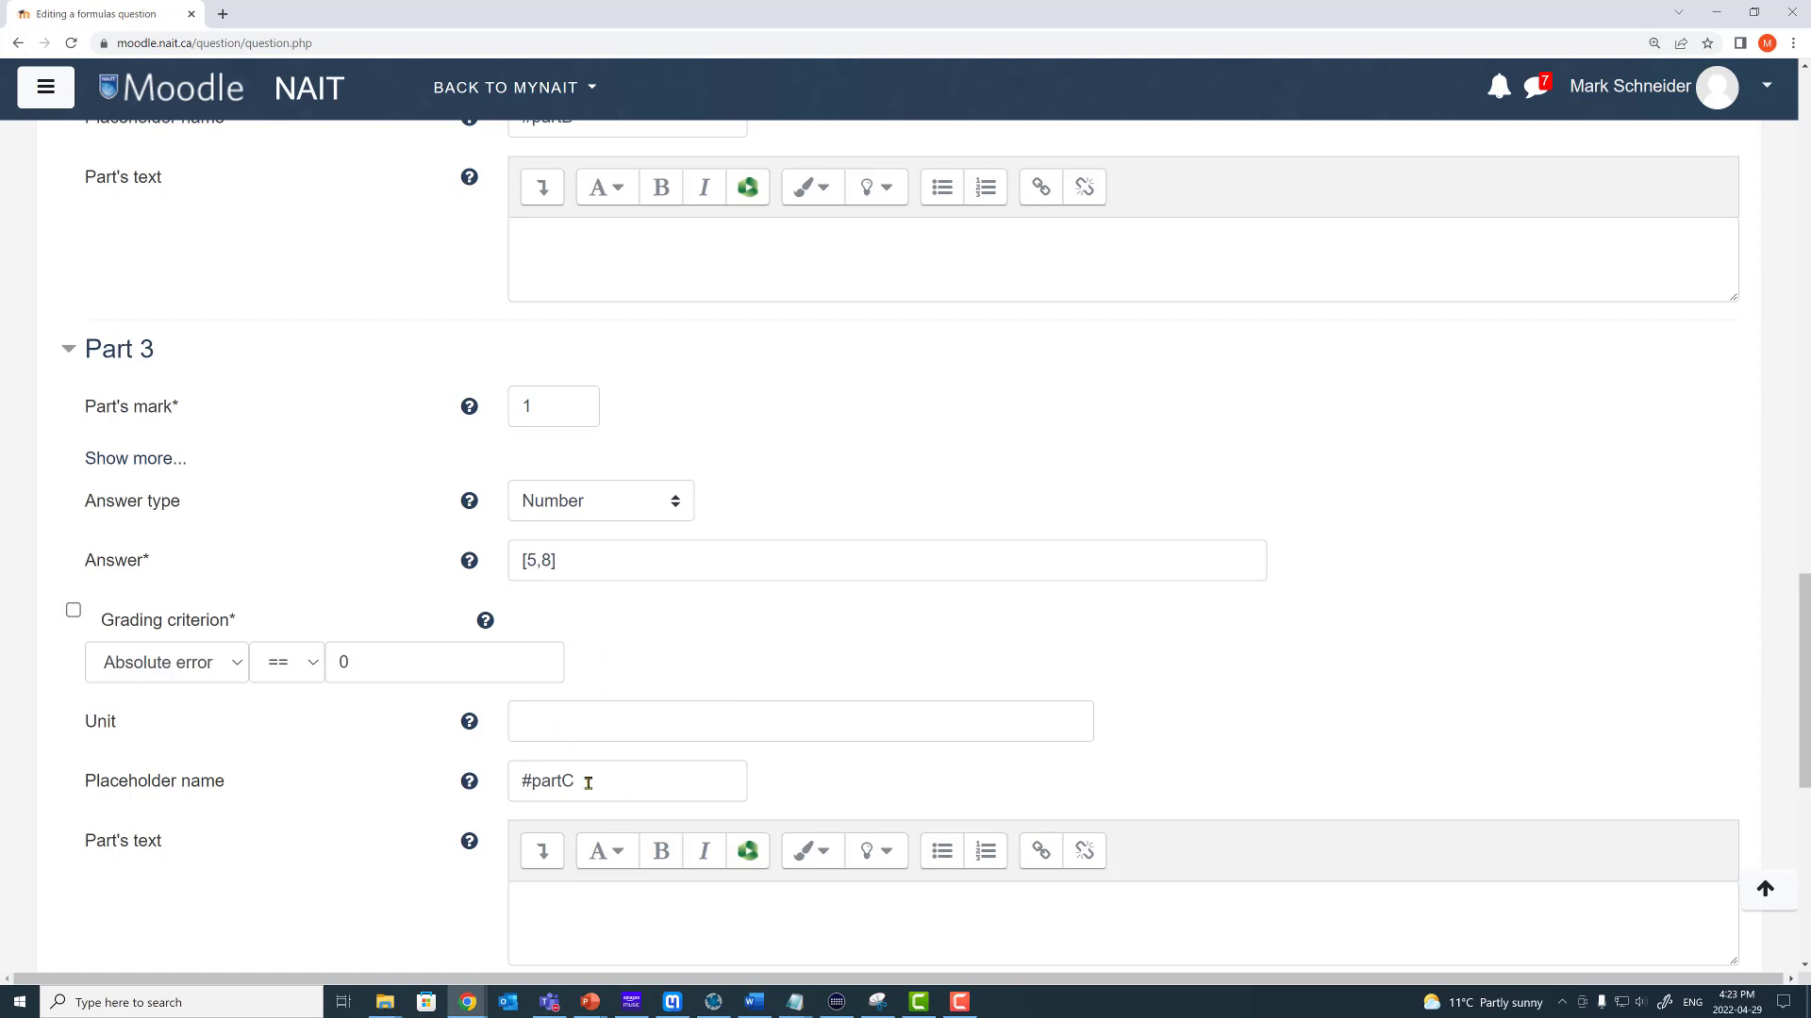
drag(1803, 709, 1803, 344)
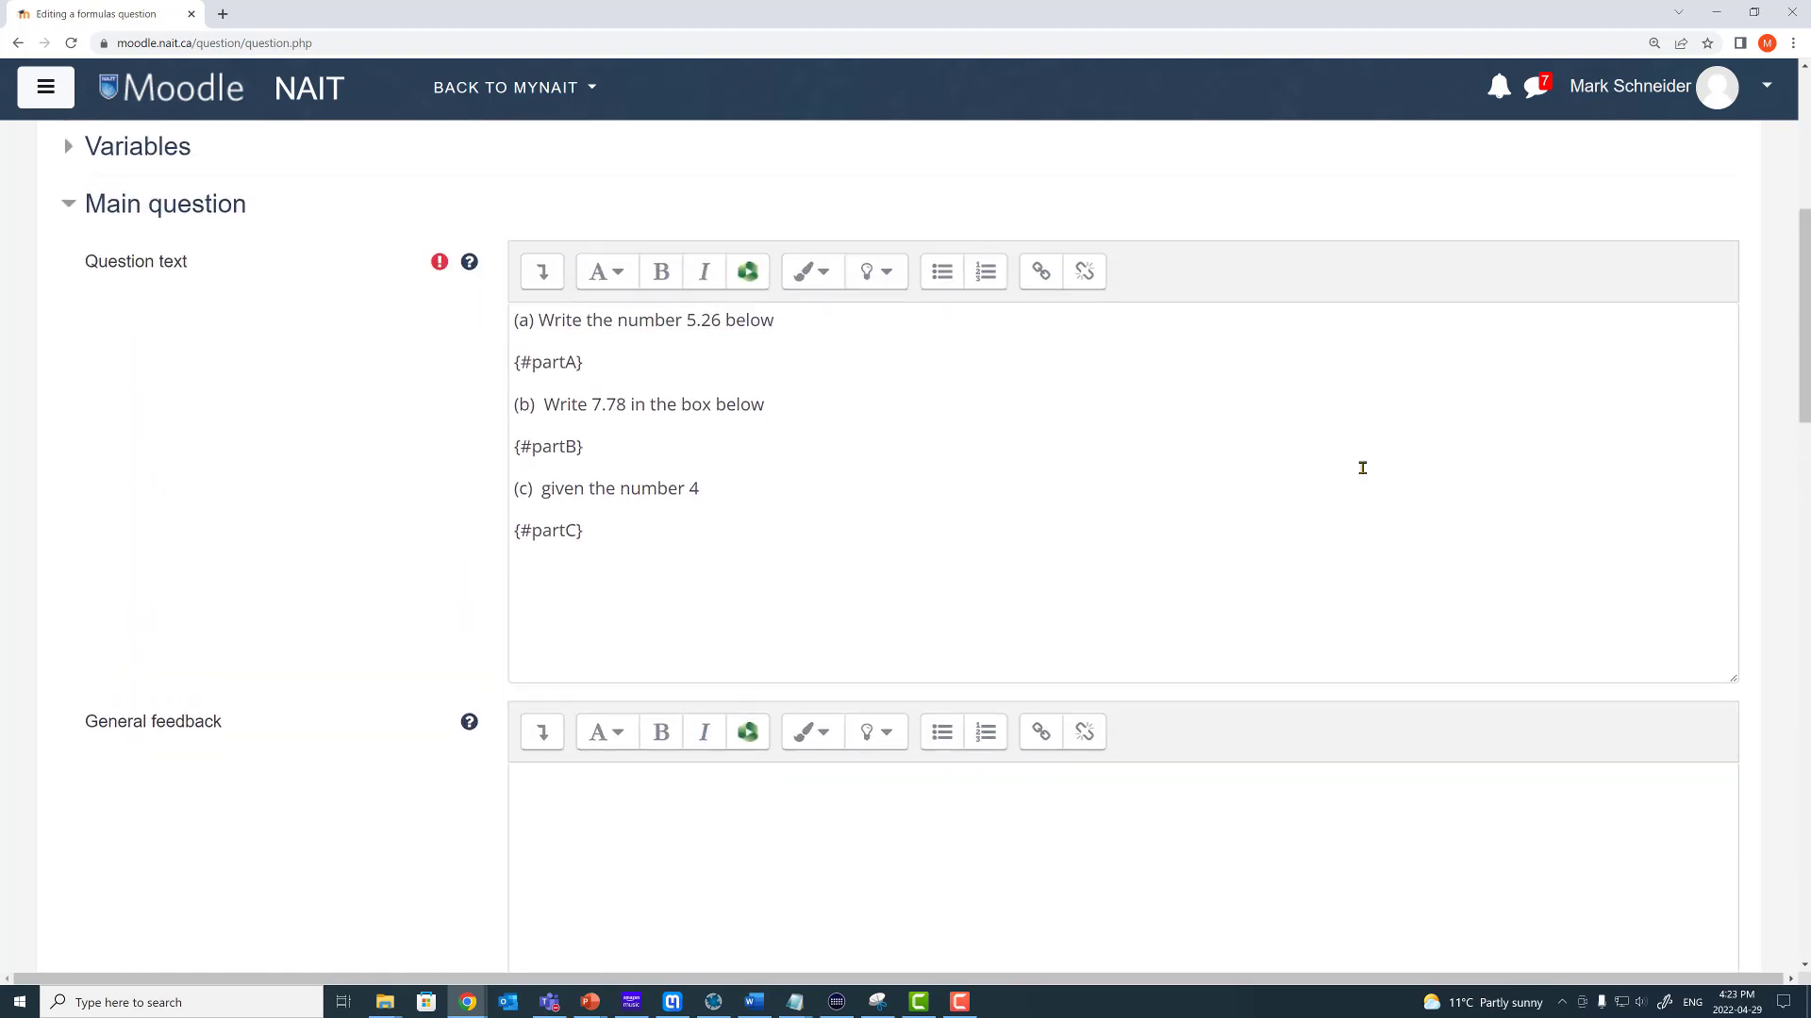
drag(586, 530, 513, 530)
click(628, 535)
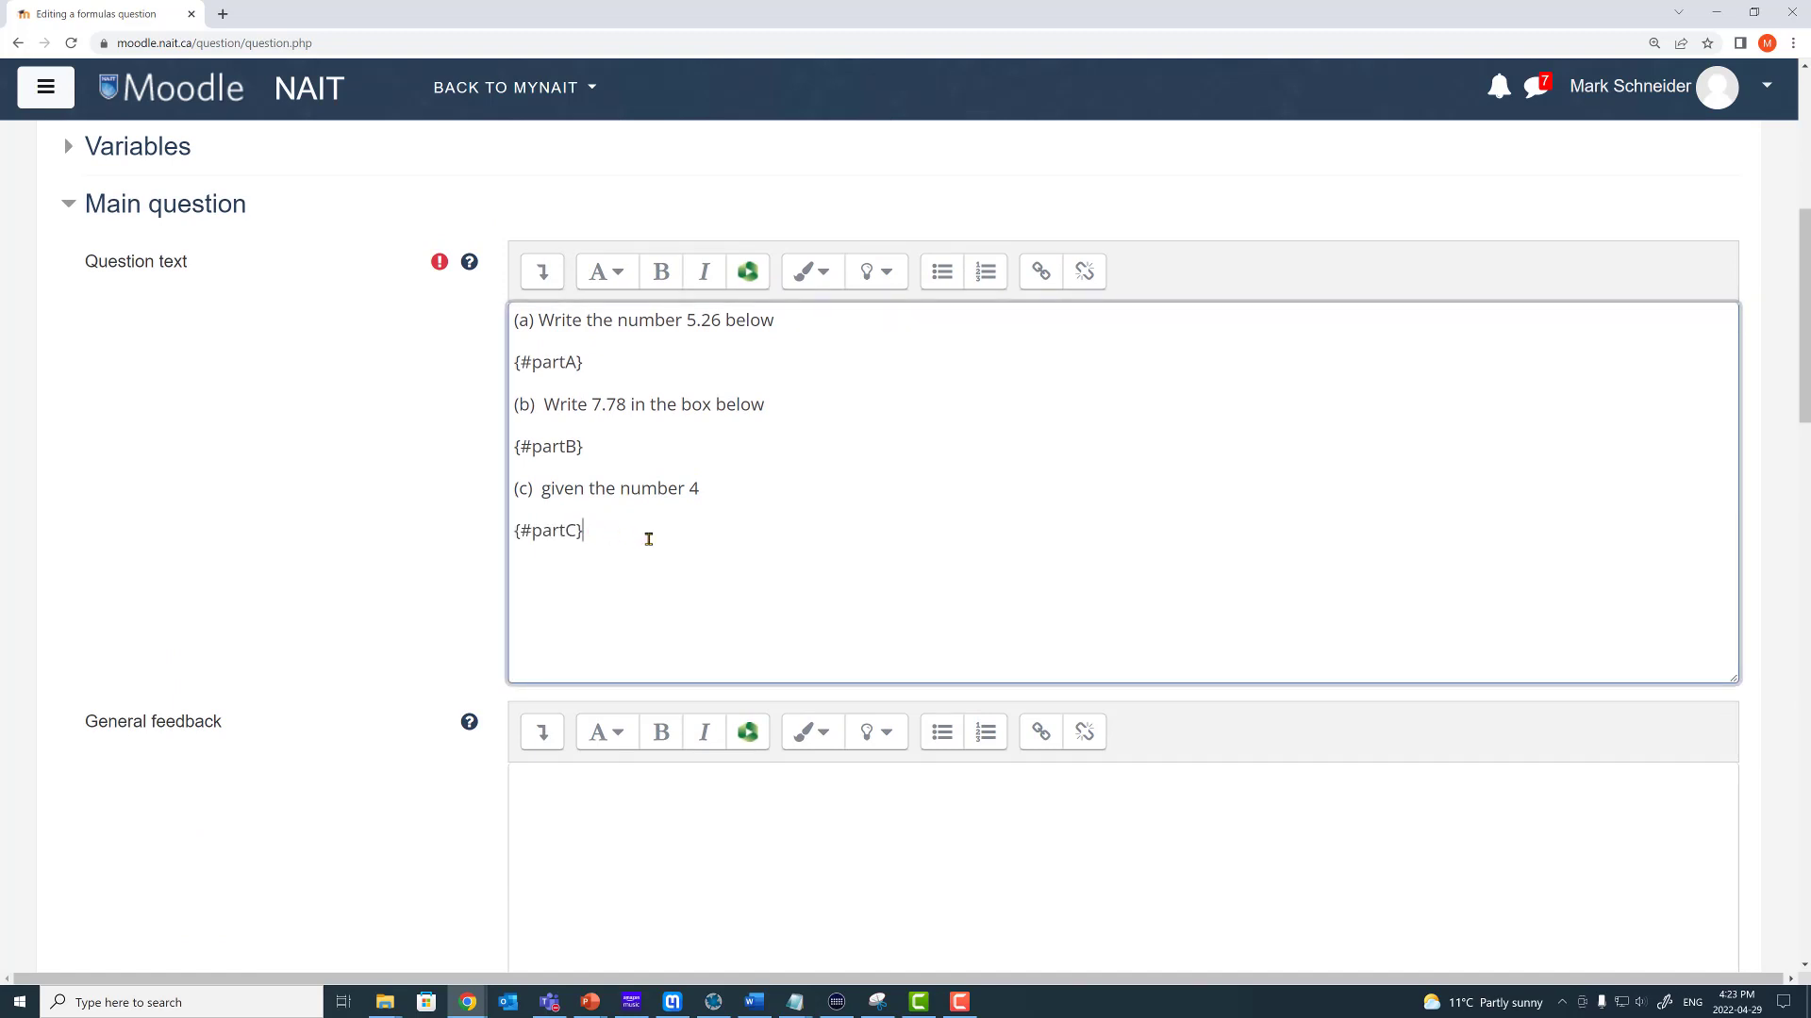
click(740, 486)
key(Return)
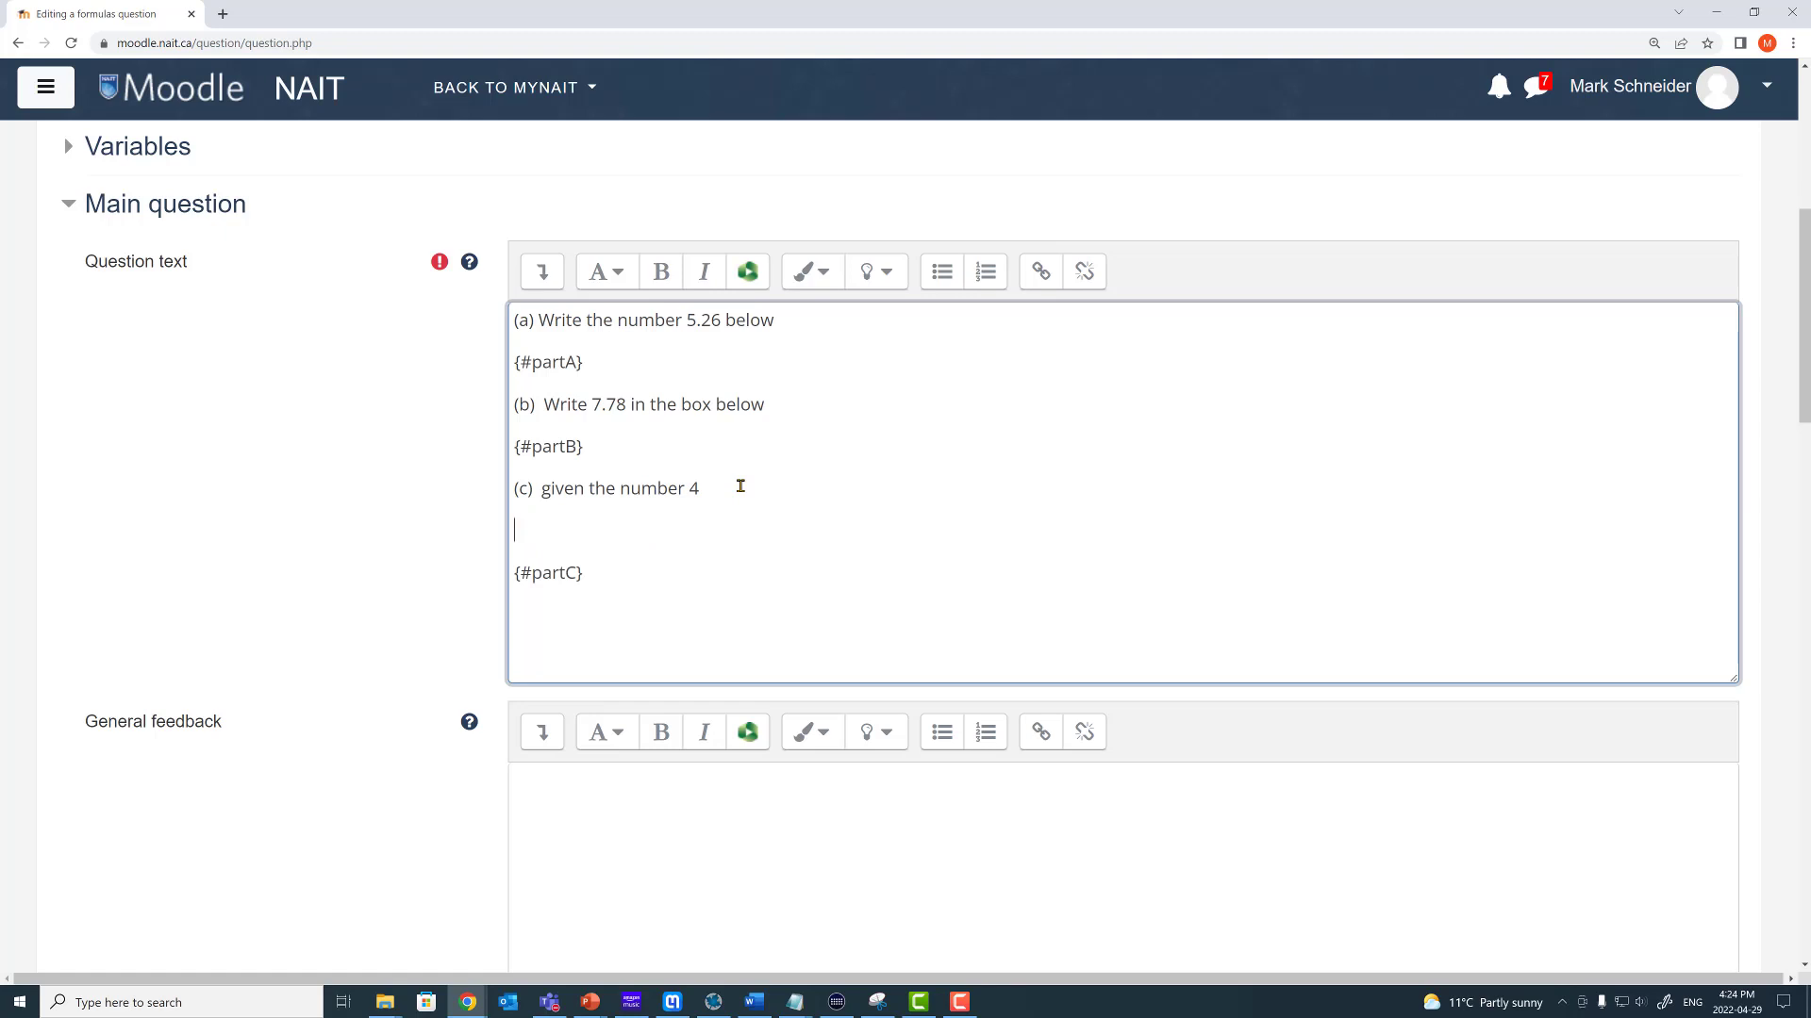
text((i) add 1)
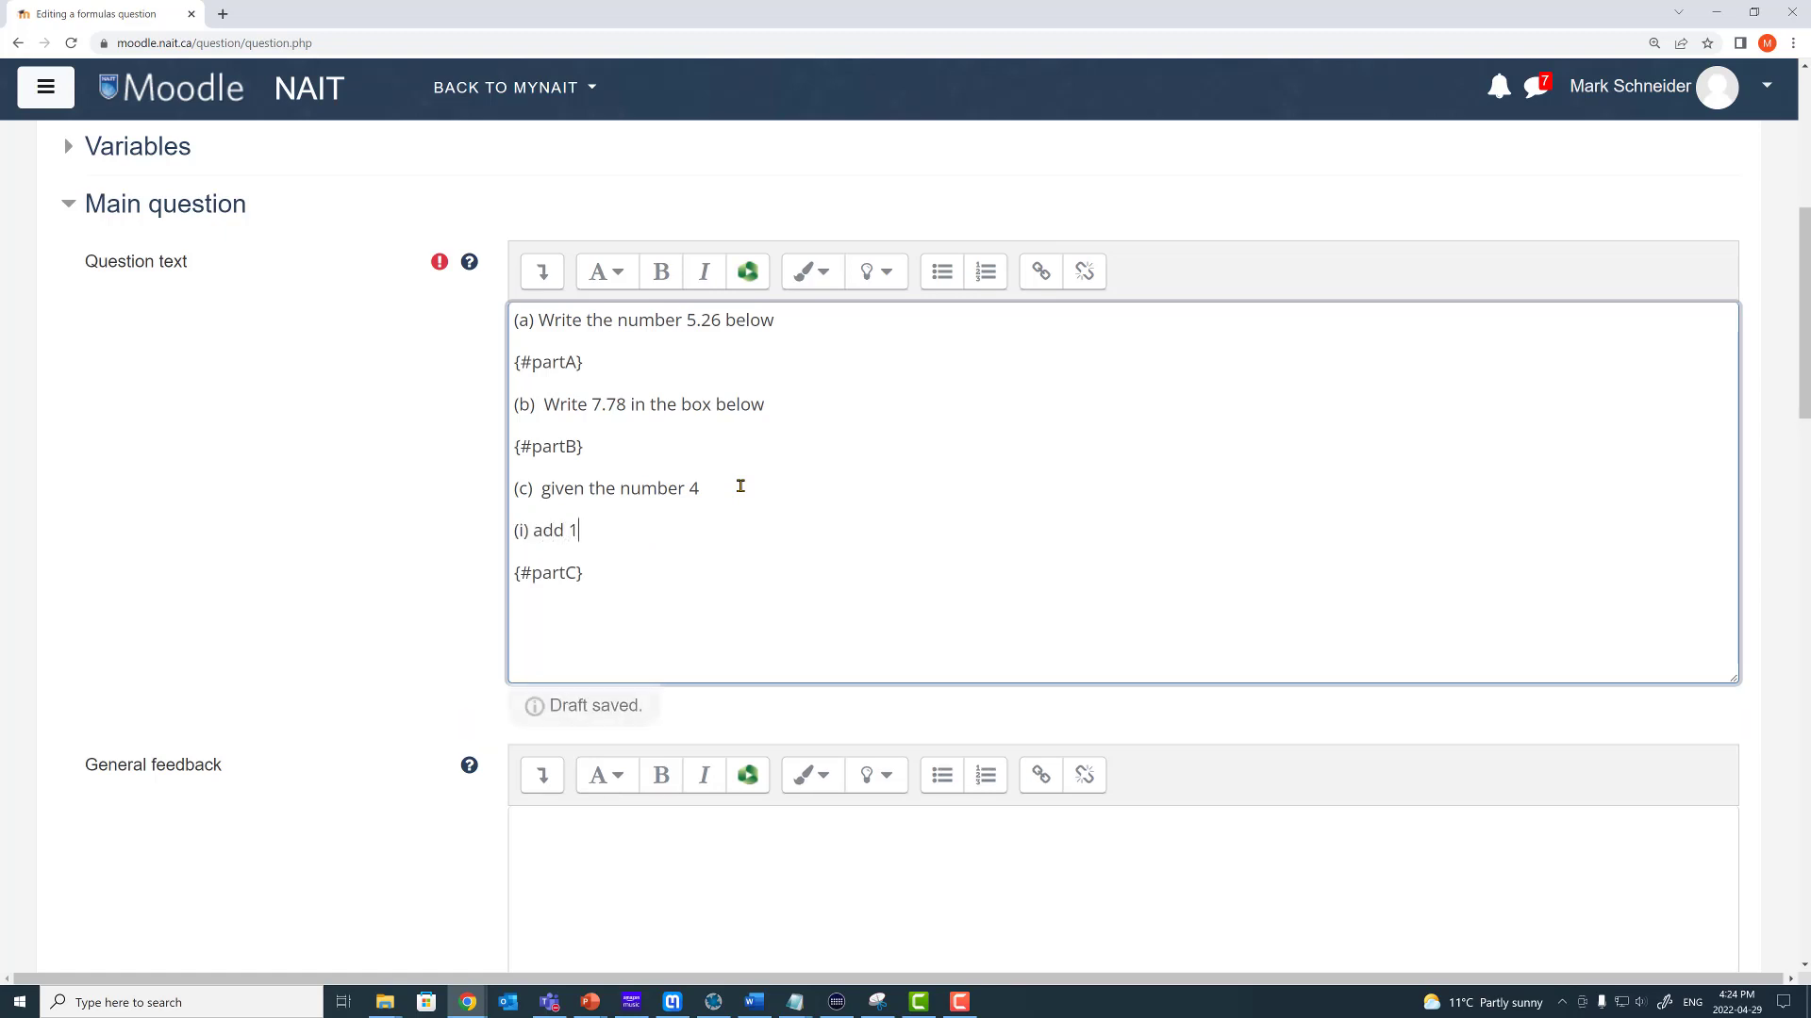
text( to the number)
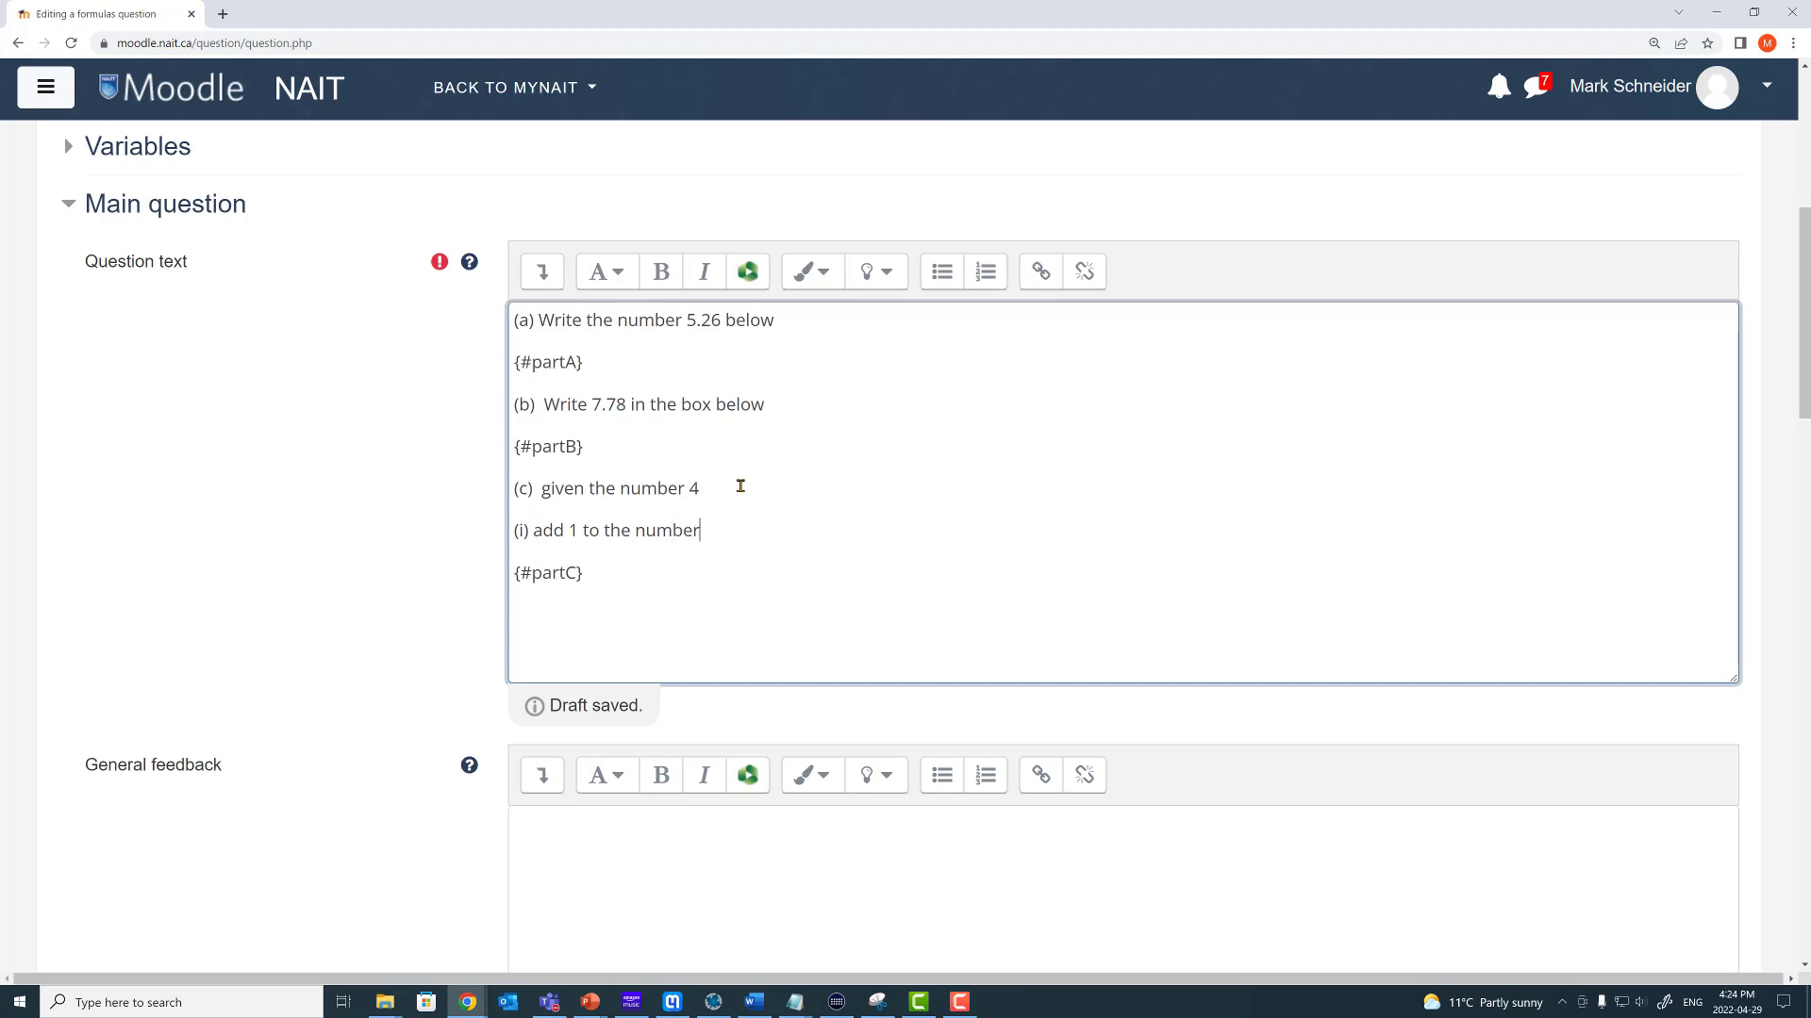
drag(593, 571, 509, 572)
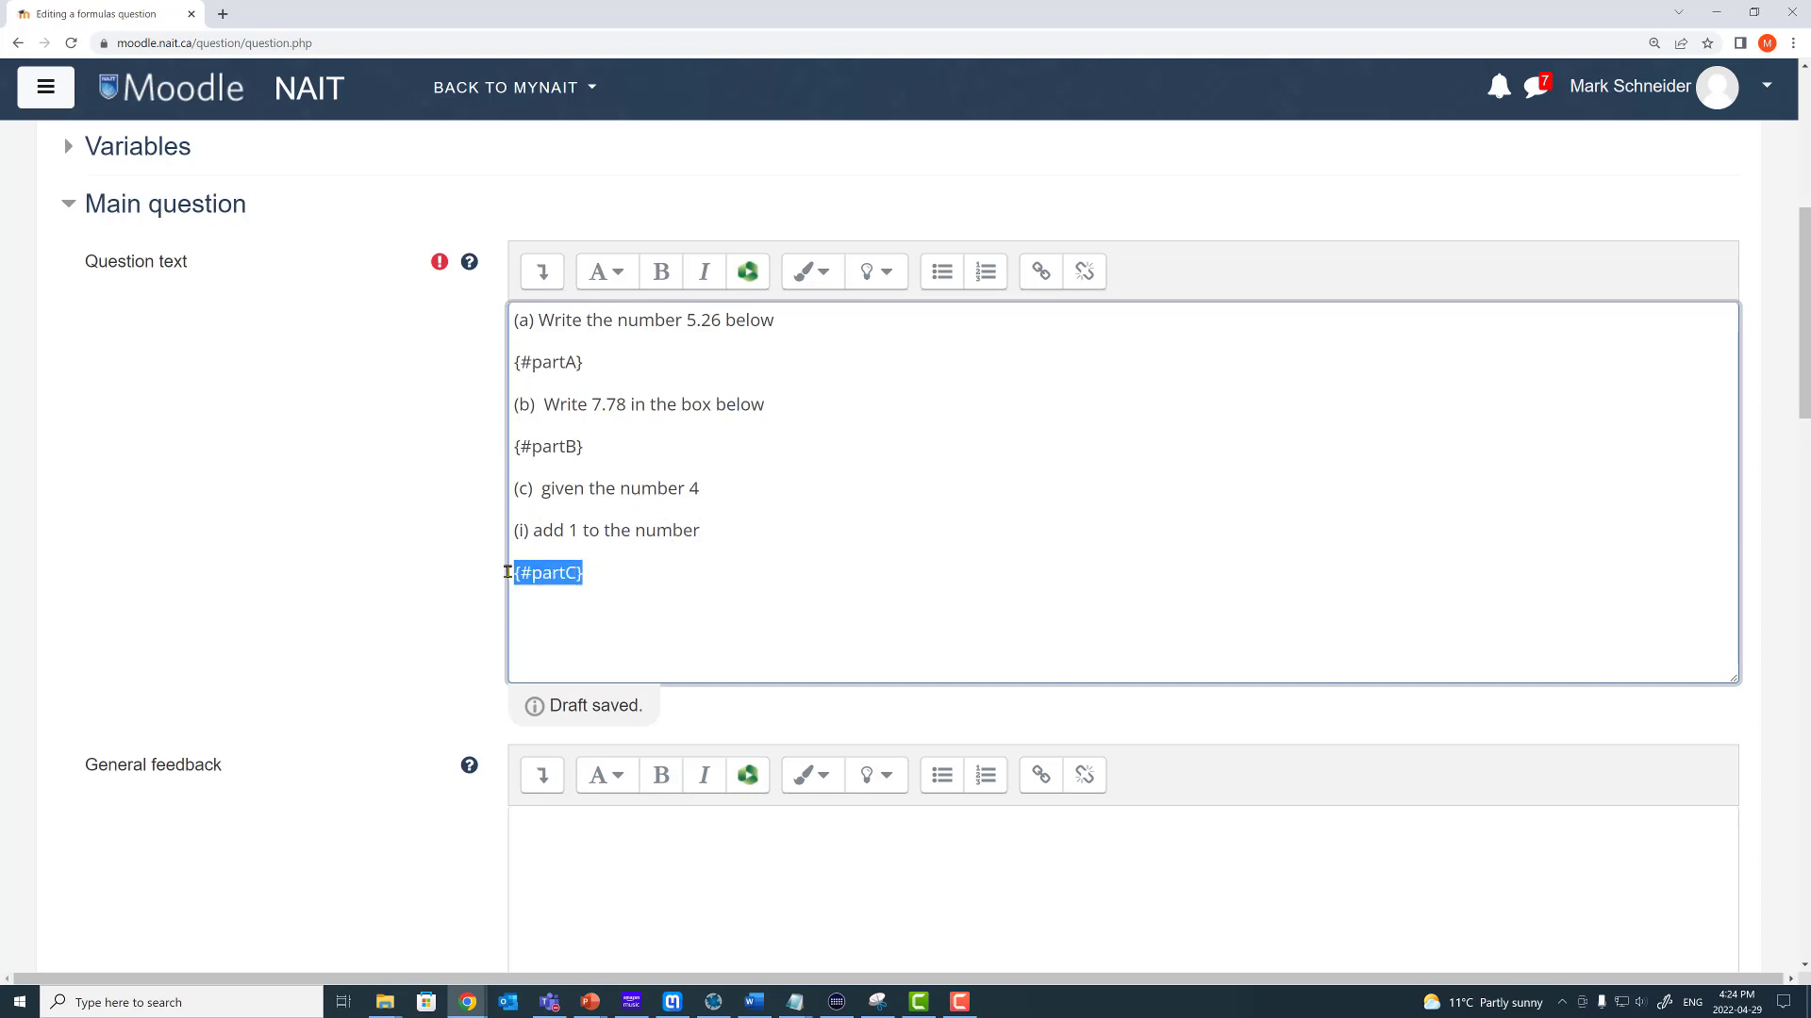
click(637, 576)
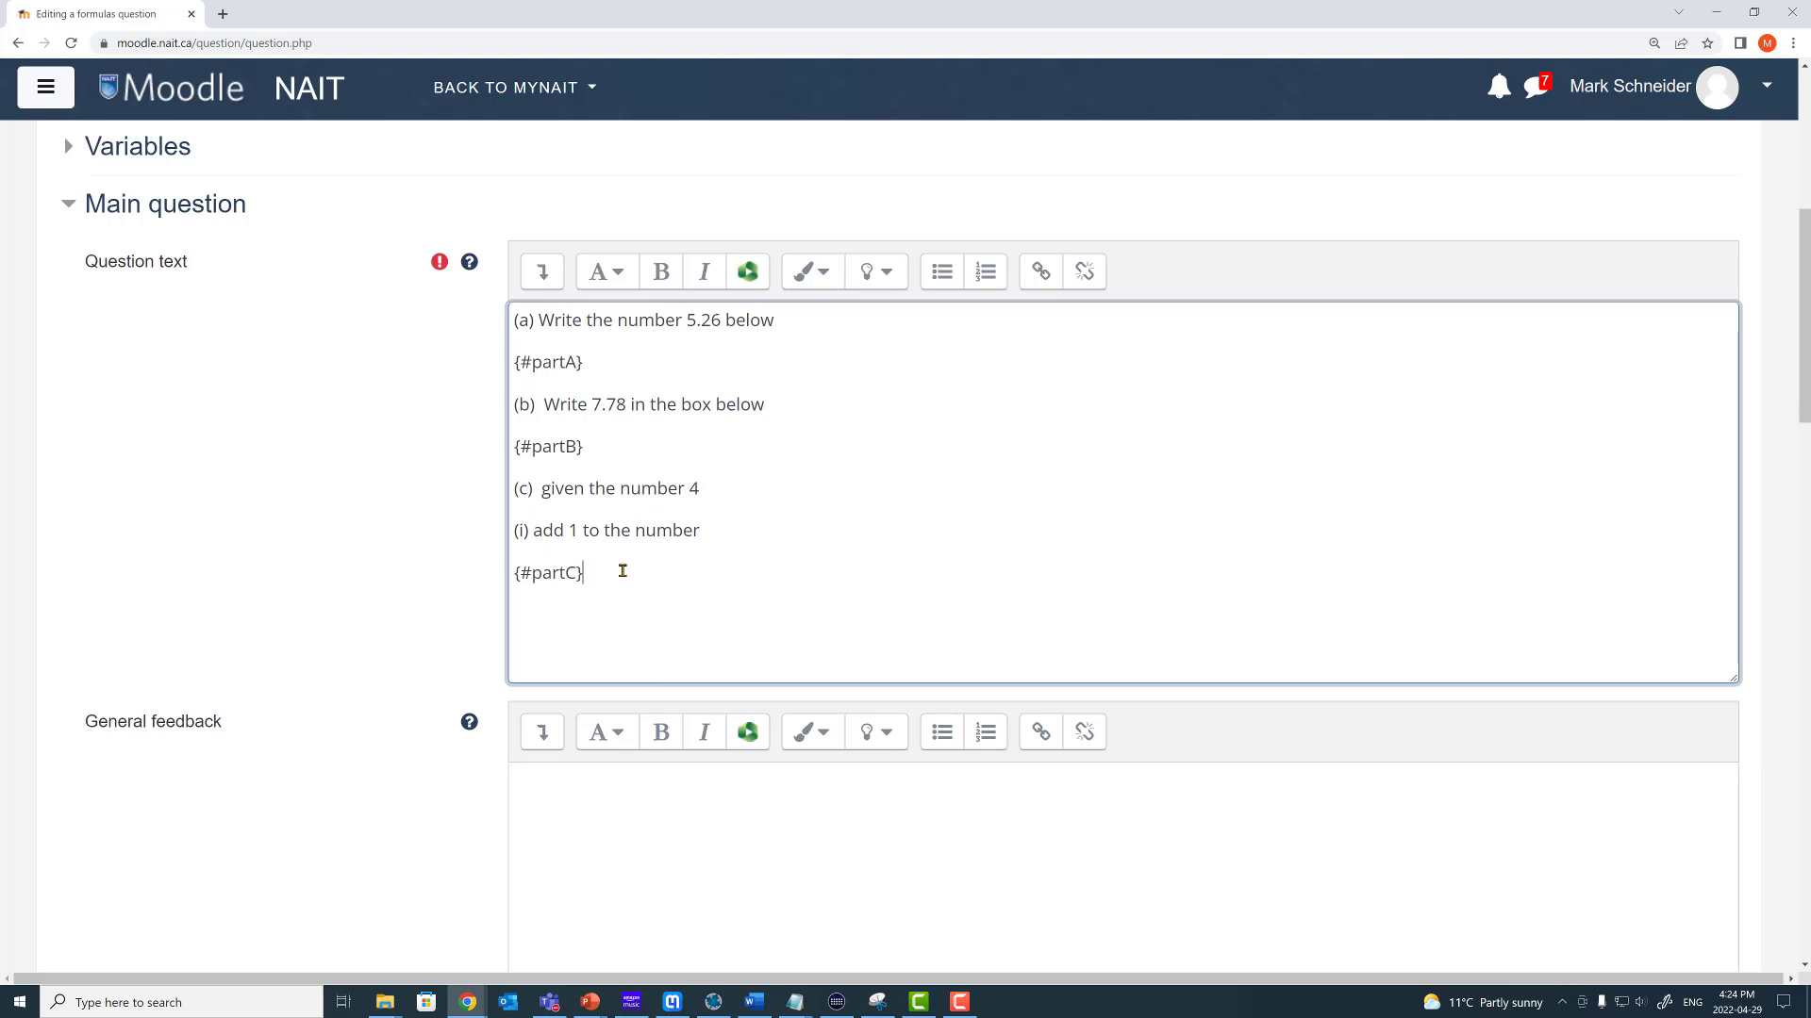
drag(723, 525, 512, 532)
key(BackSpace)
key(Delete)
click(628, 531)
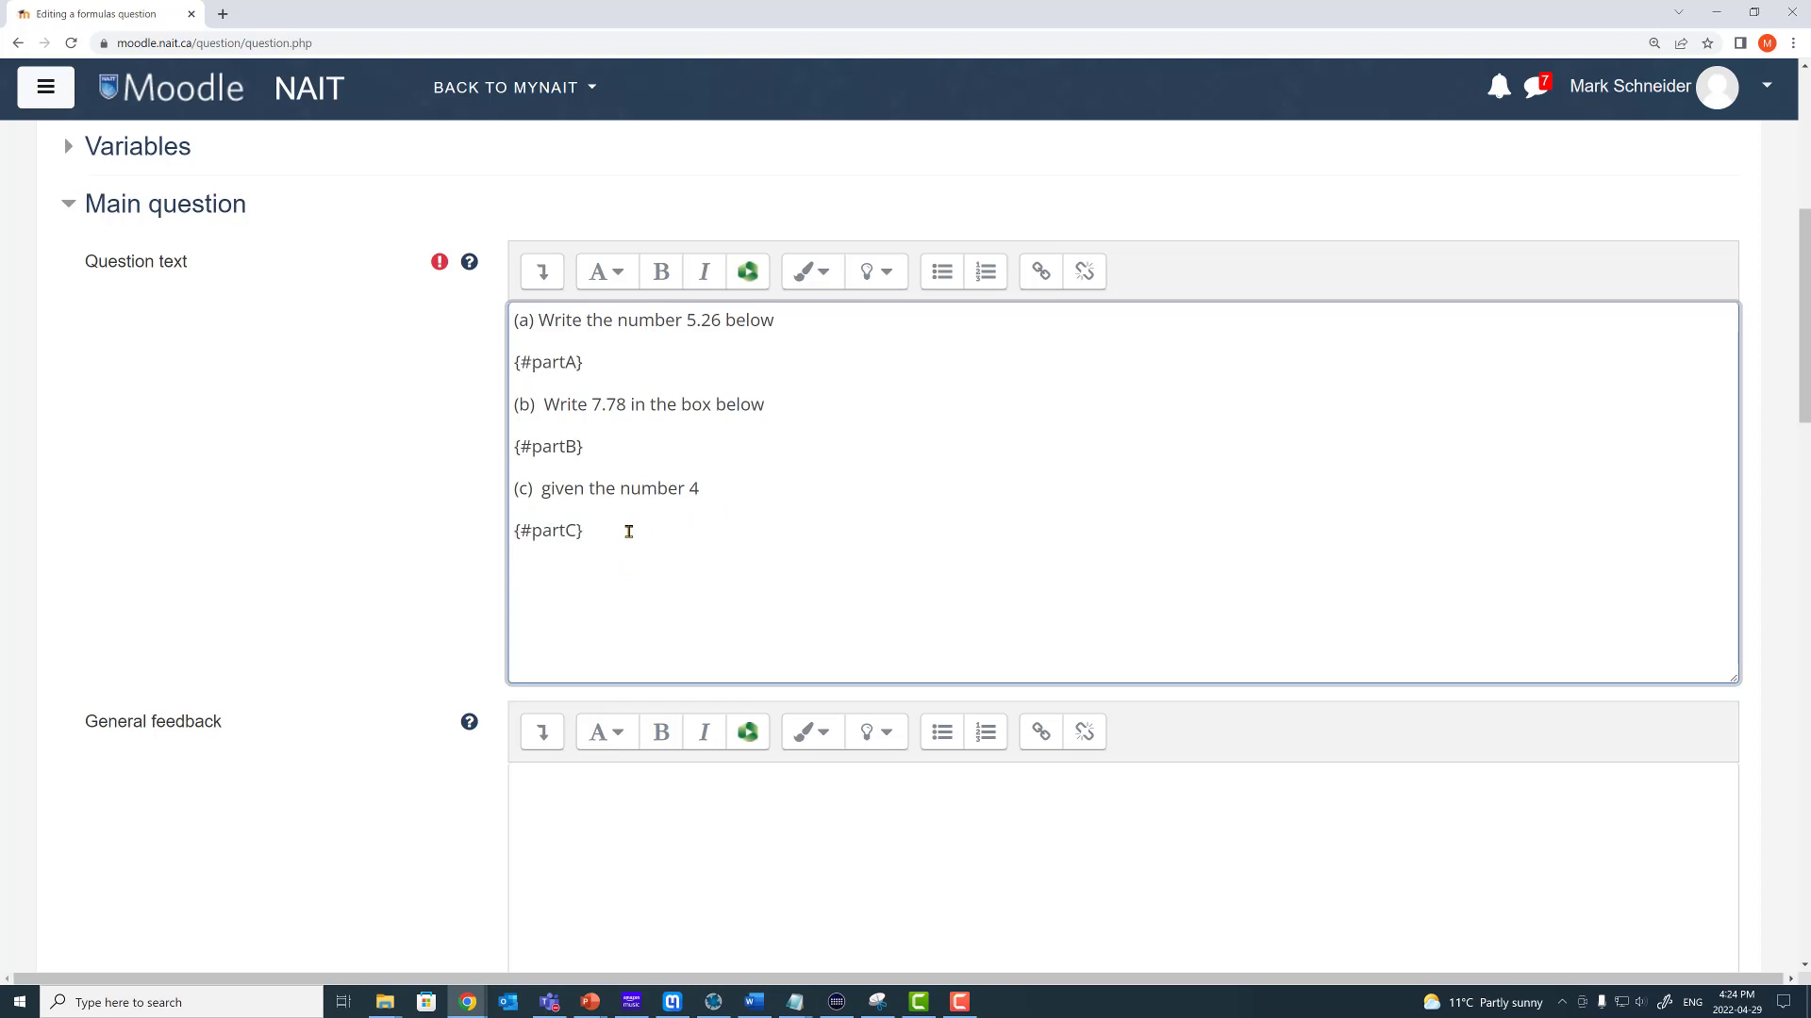
Step: Type Part 3's text: '(i) Add 1 to your number', {_0}, '(ii) Double your number', {_1} on separate lines
scroll(387, 582, down, 4)
scroll(388, 582, down, 12)
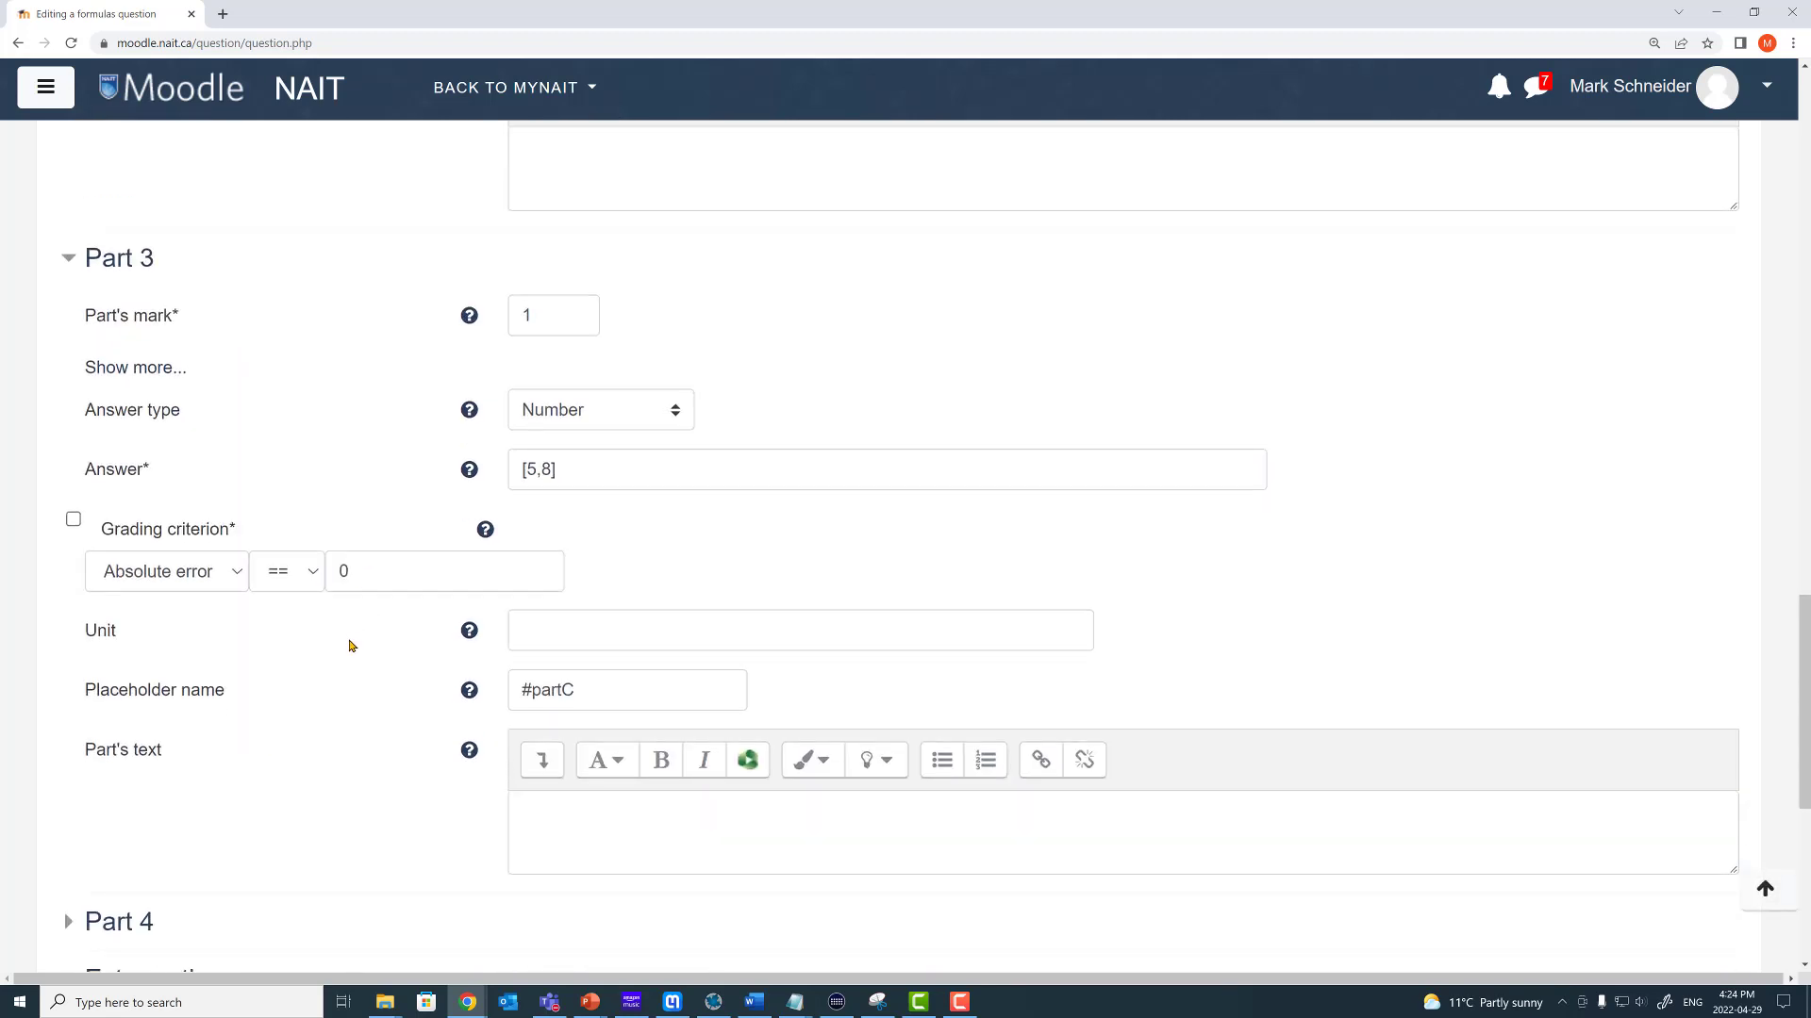
scroll(283, 648, down, 2)
drag(87, 587, 163, 590)
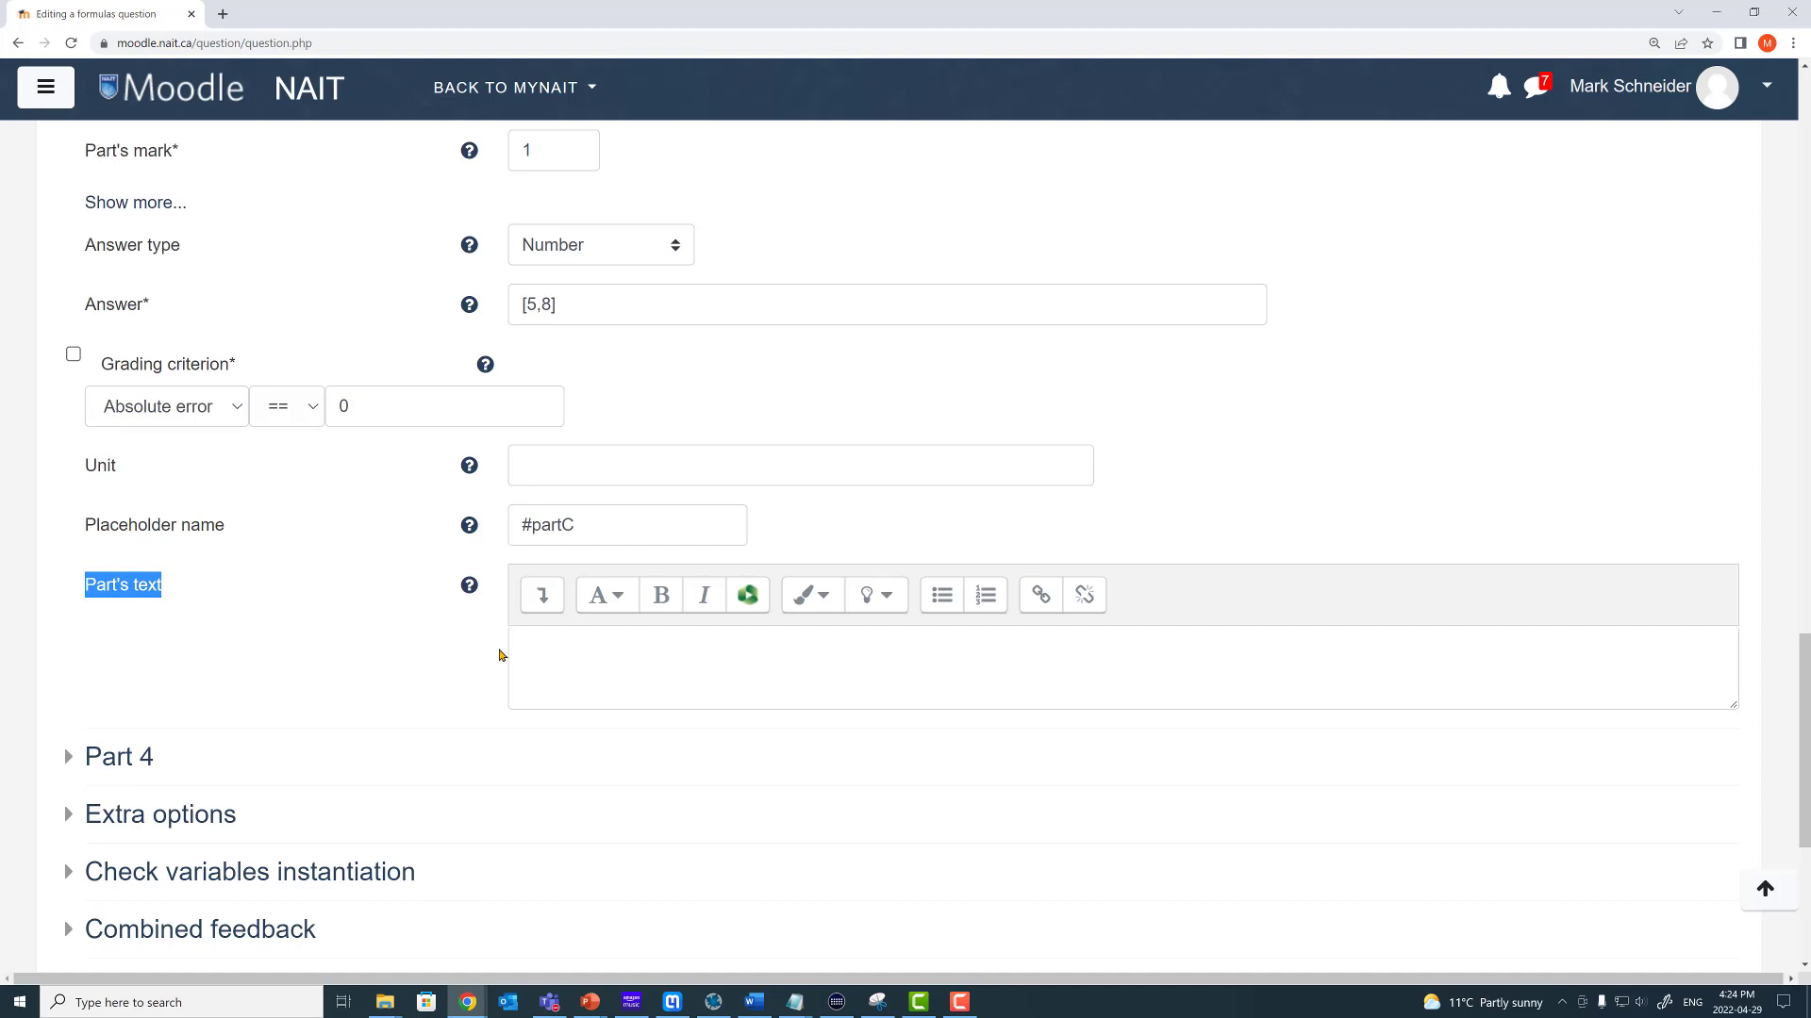
click(543, 647)
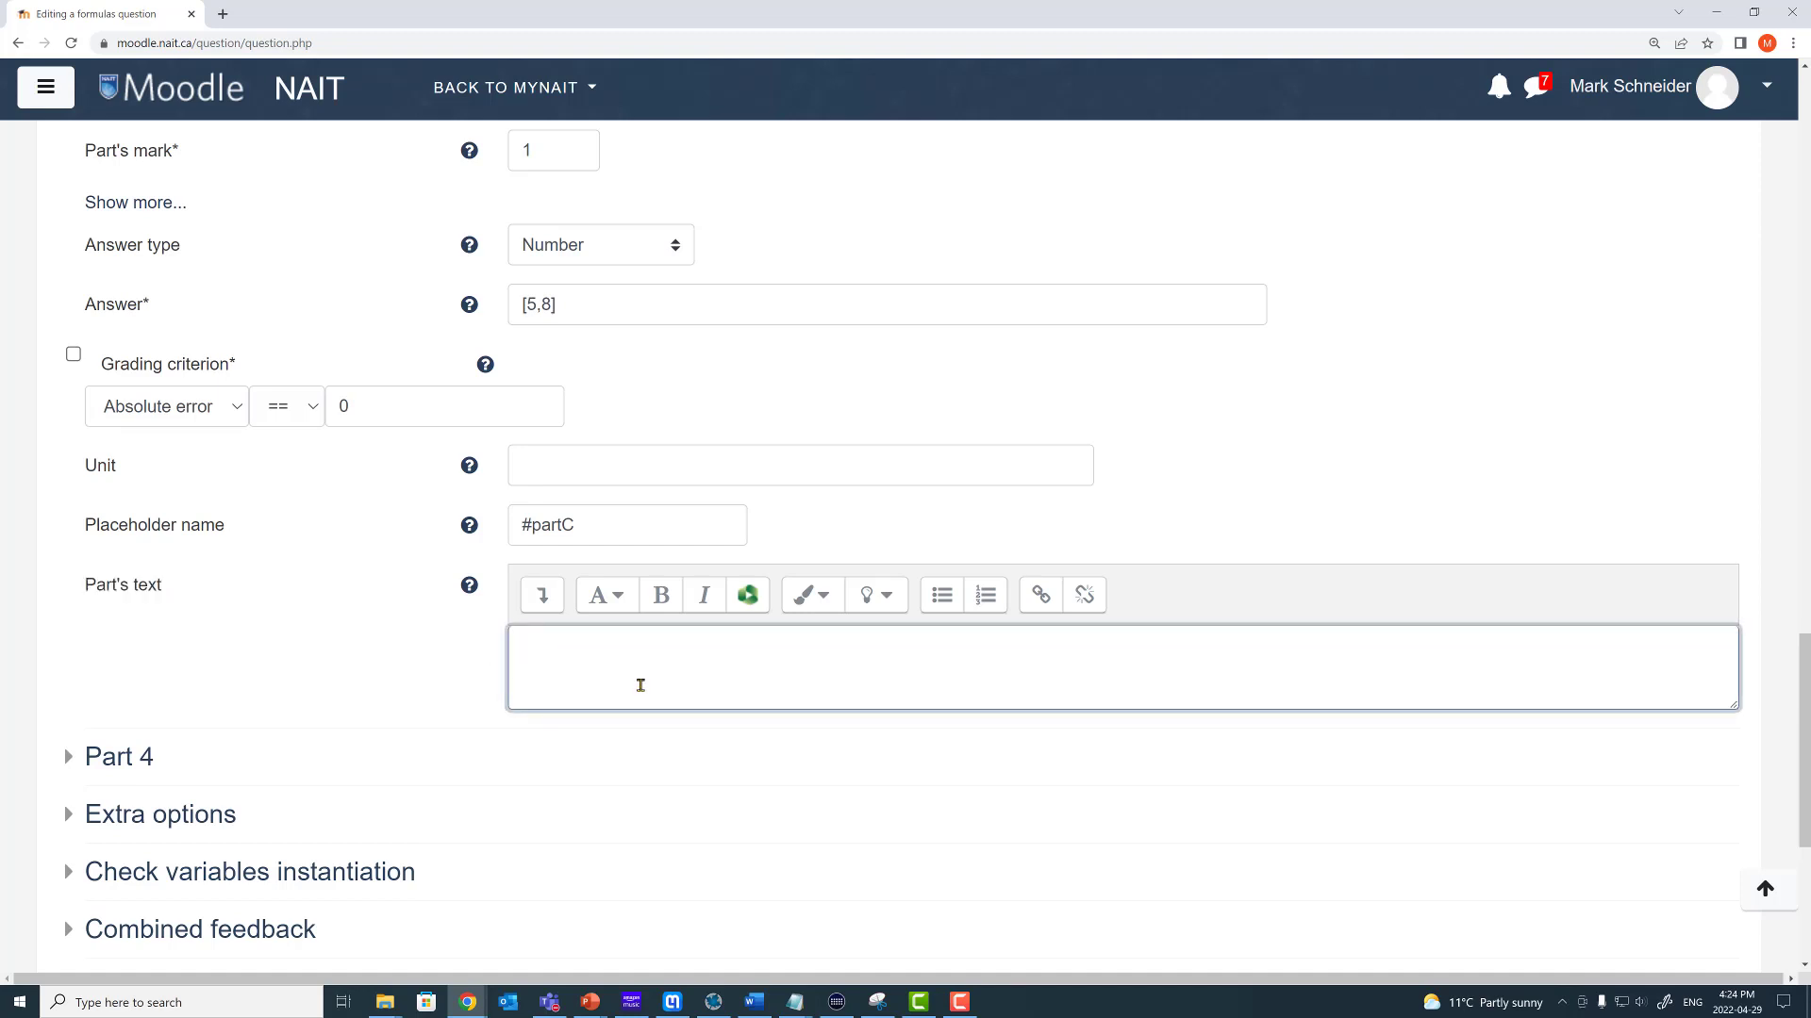
text((i) Add 1 to your number)
key(Return)
text({_0})
key(Return)
text((ii) D)
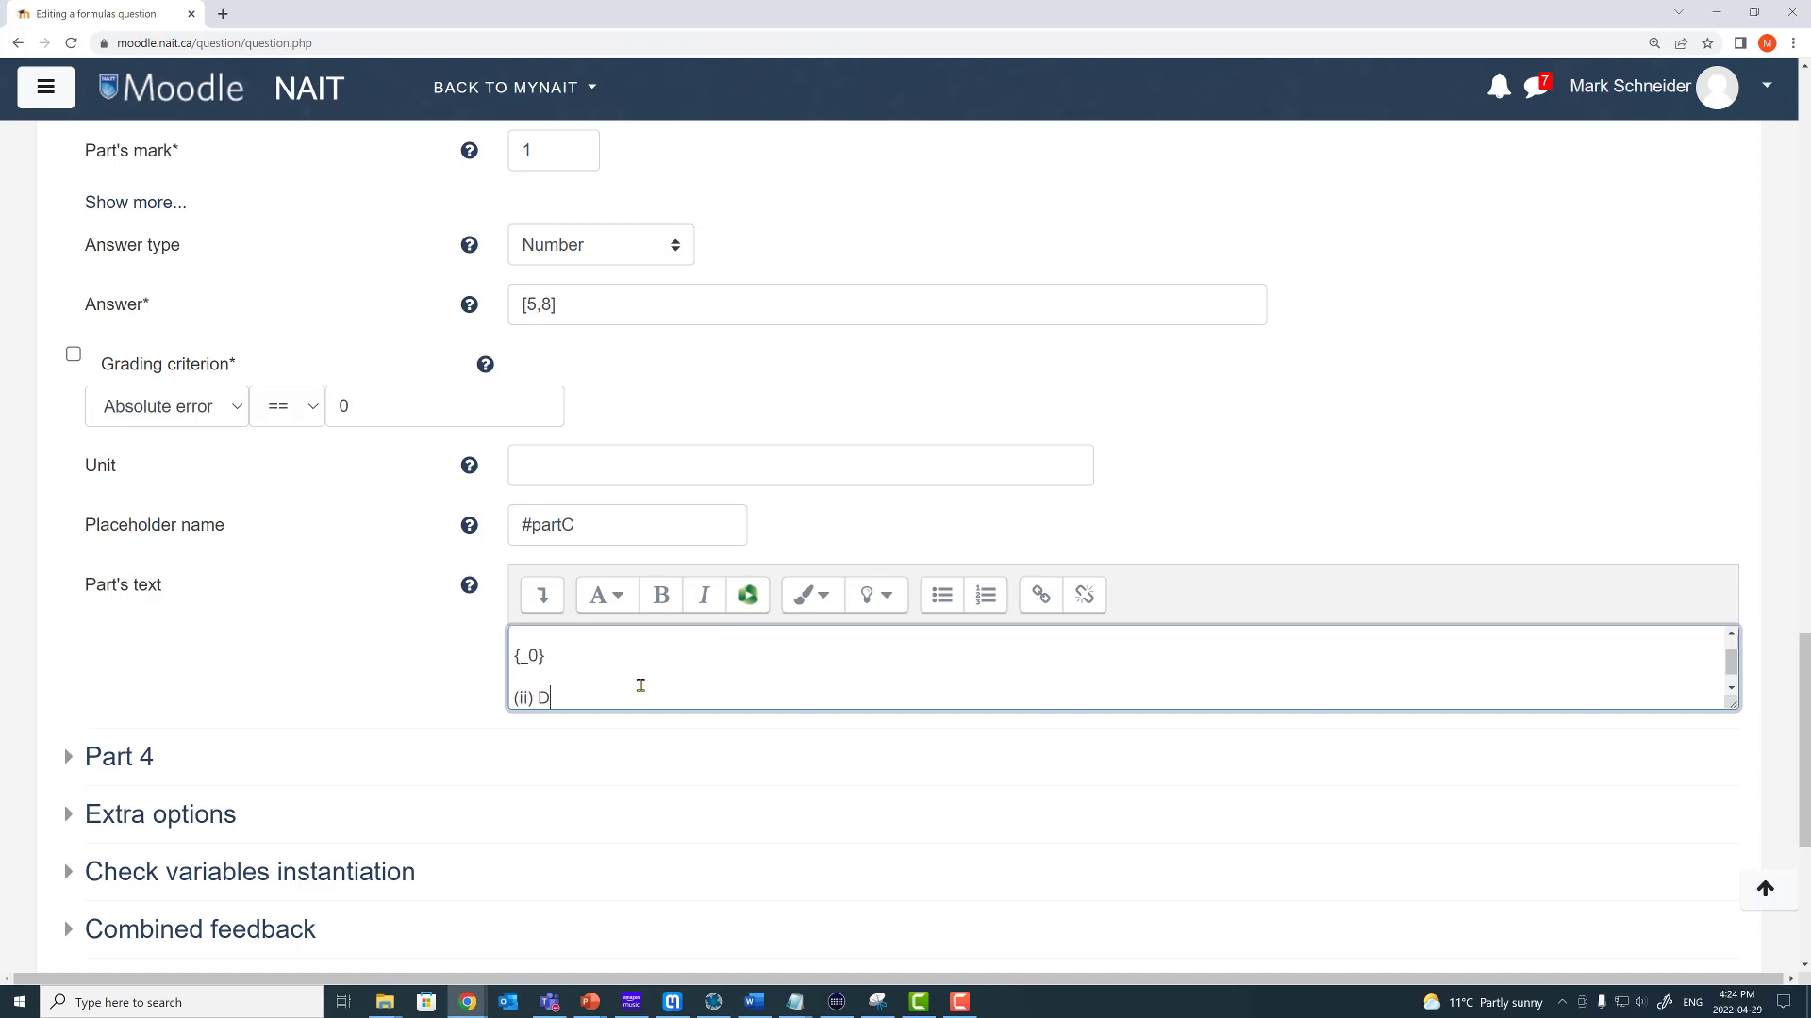
text(Ouble your number)
key(Return)
text({_1)
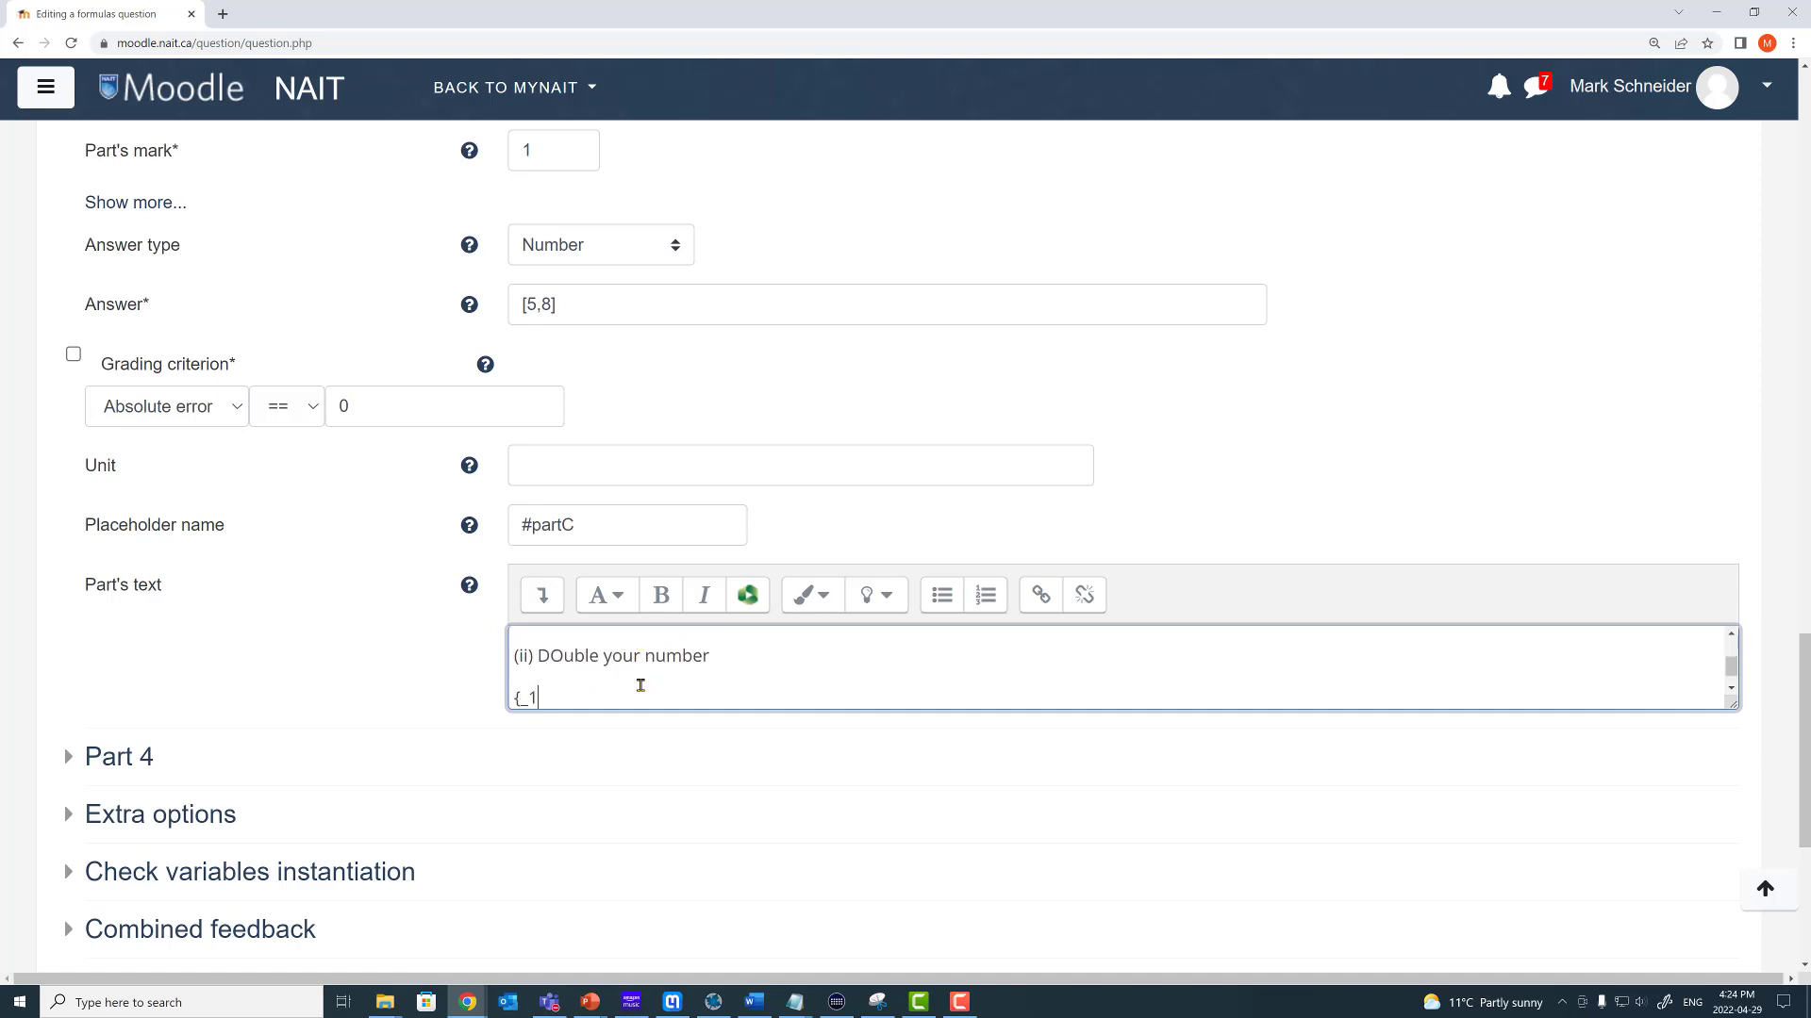
text(})
Step: Enlarge Part 3's text box, correct 'DOuble' to 'Double', and check the {_0} blank
drag(1732, 704, 1734, 862)
click(560, 728)
key(BackSpace)
text(o)
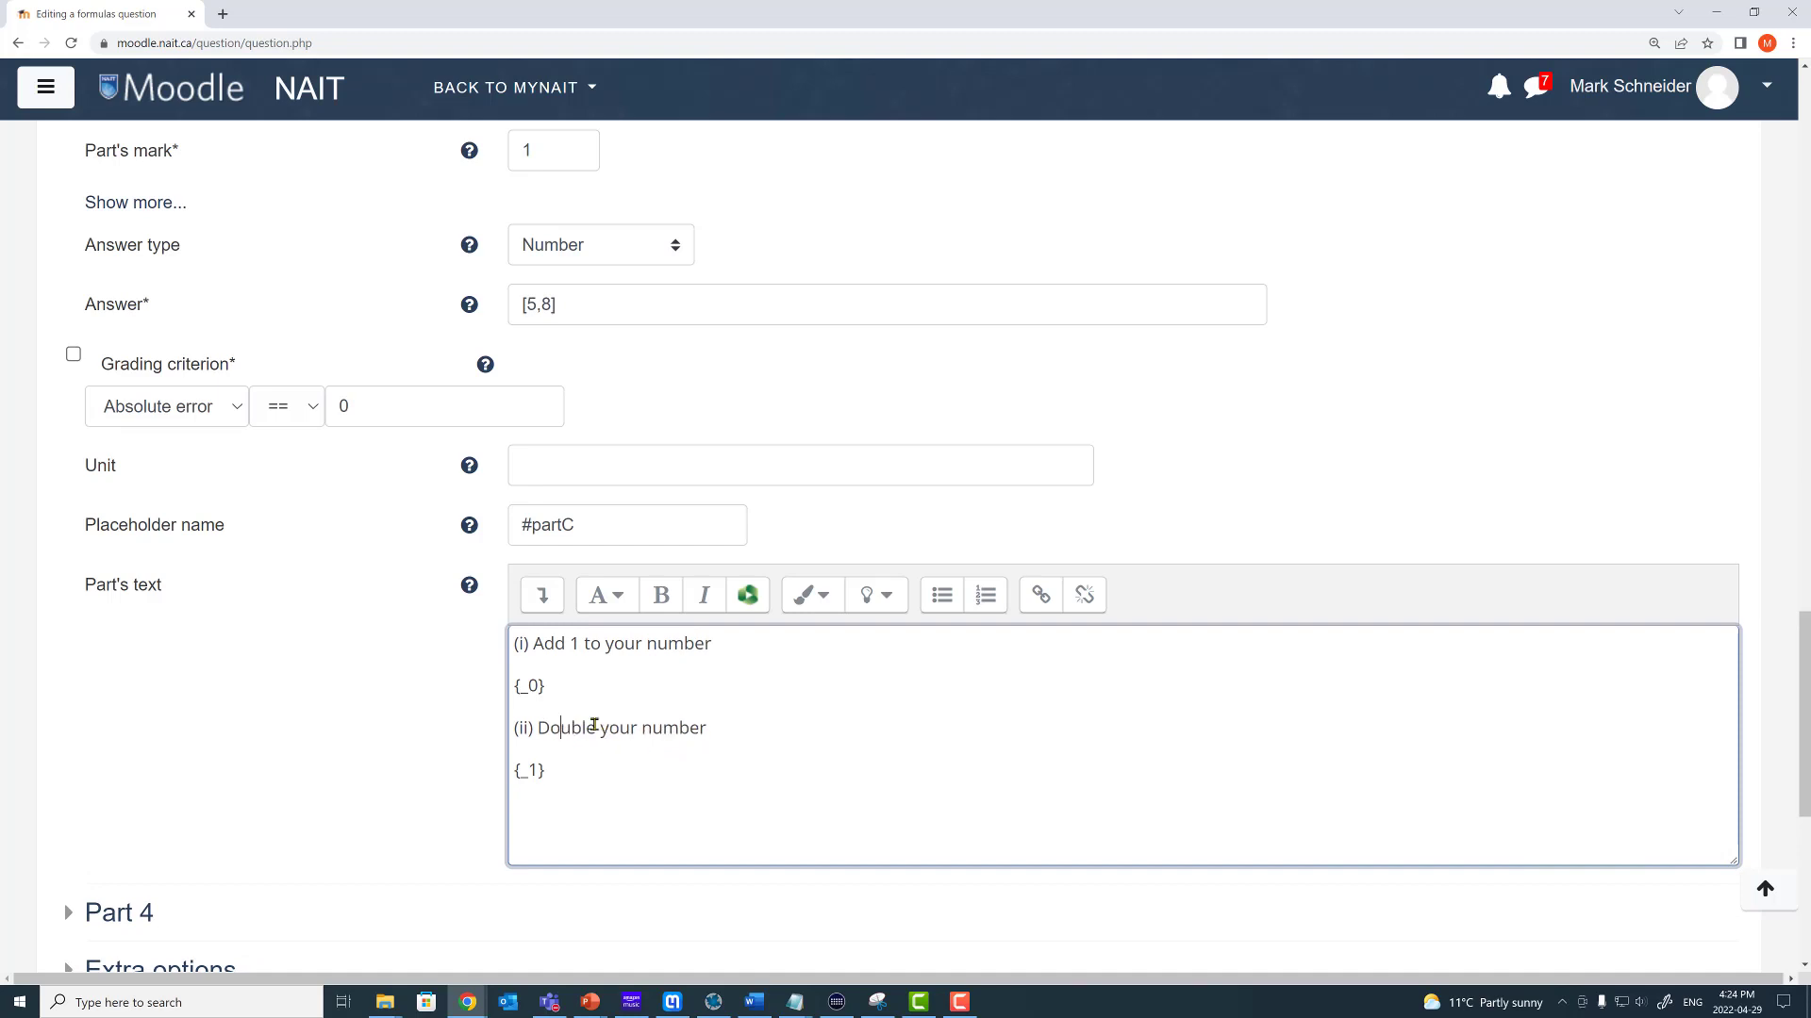
triple_click(554, 687)
click(556, 685)
double_click(534, 685)
Step: Check that Part 3's answer [5,8] lines up with blanks {_0} and {_1}
double_click(530, 304)
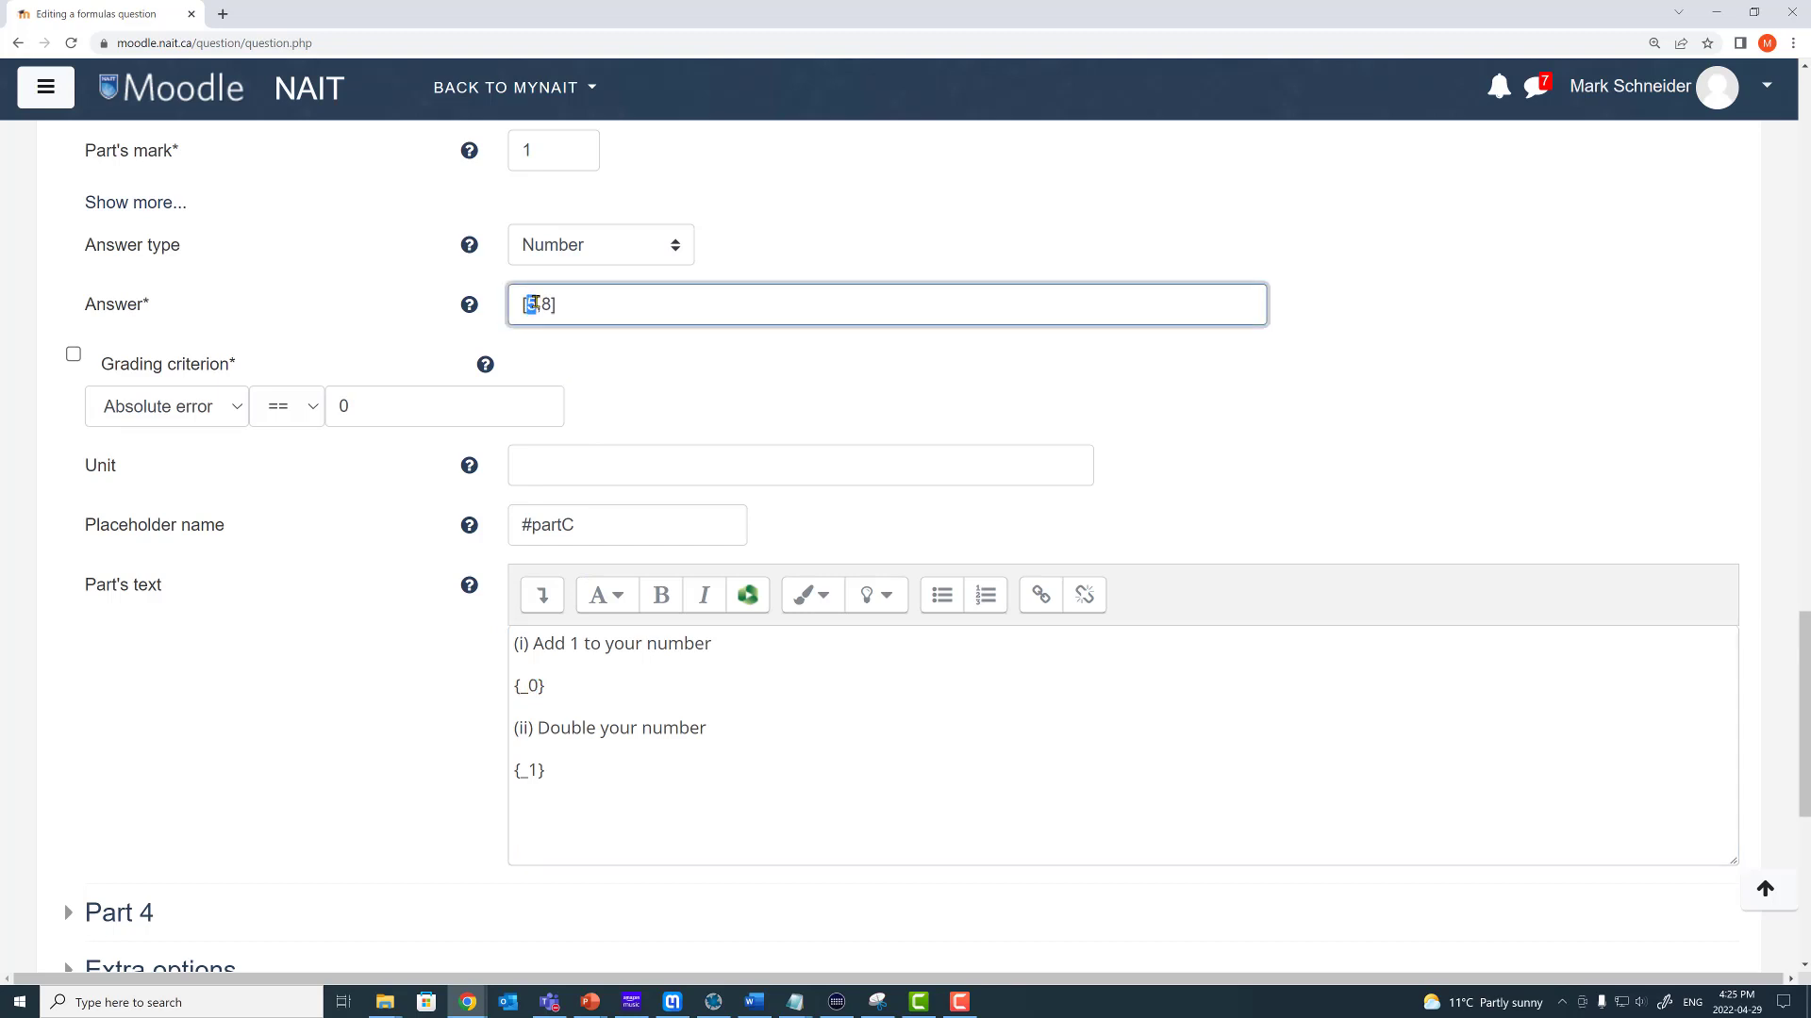
double_click(546, 304)
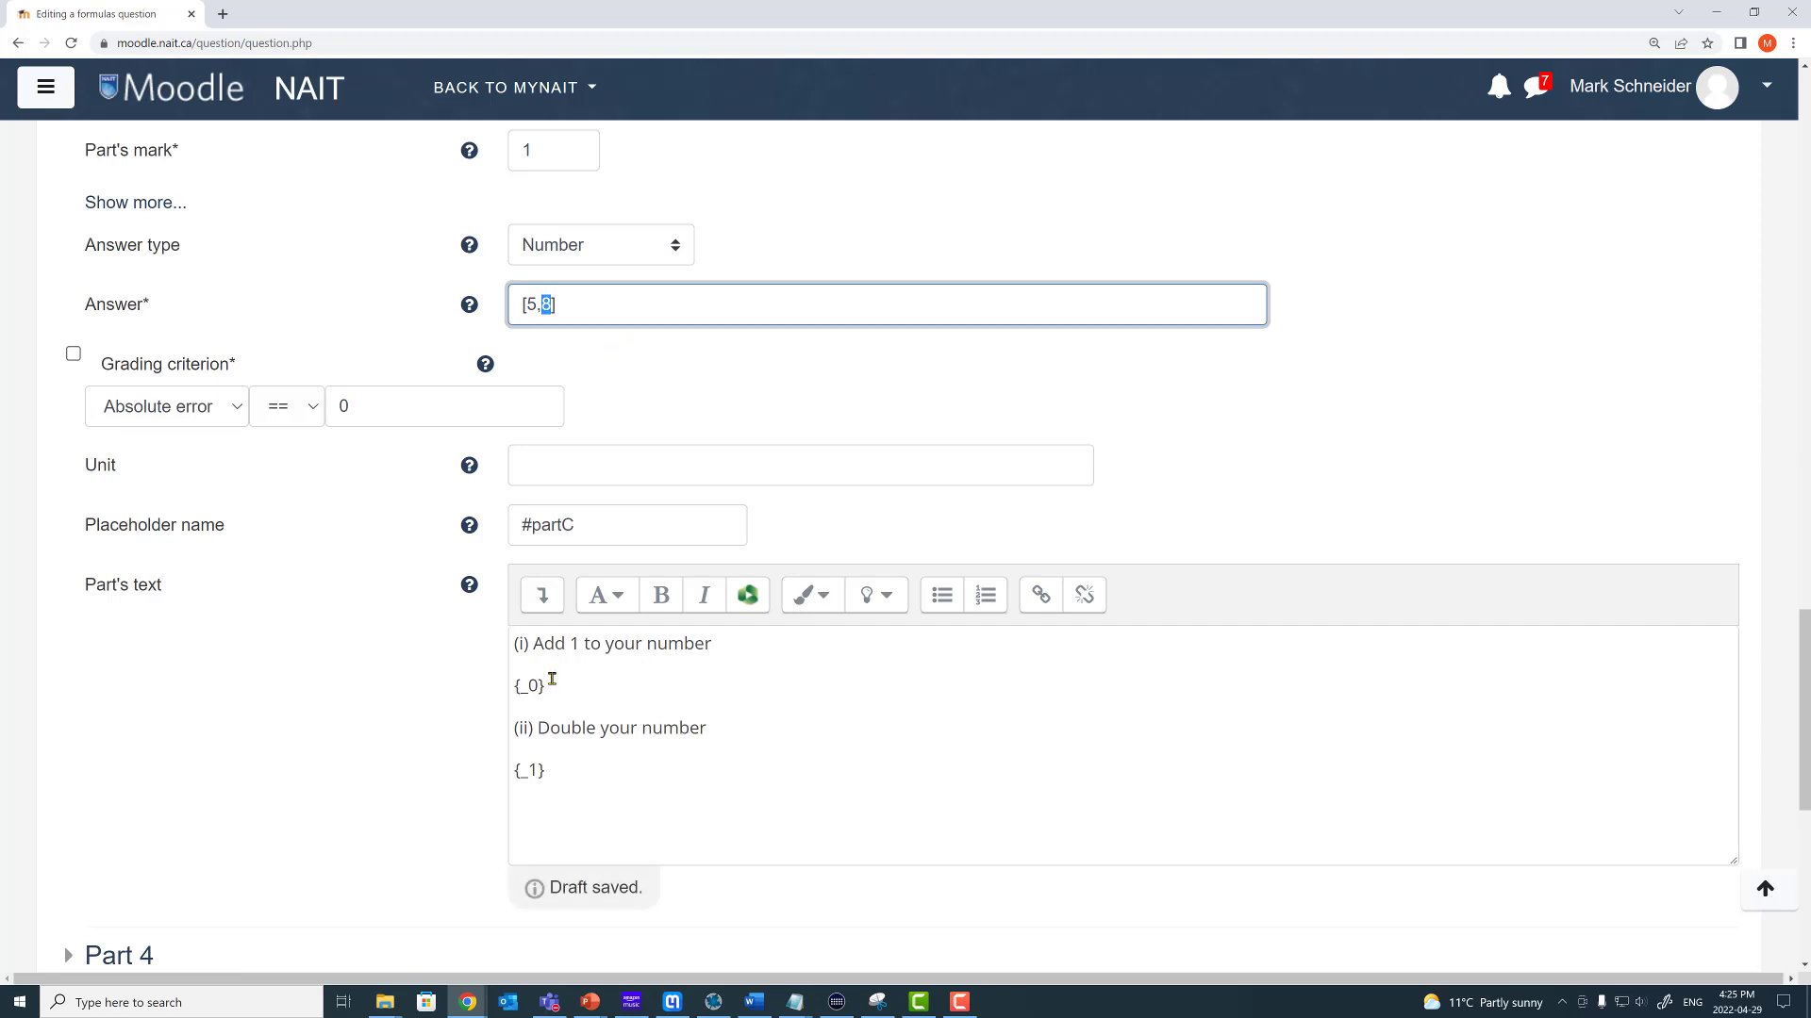
drag(539, 688, 514, 687)
drag(528, 769, 513, 771)
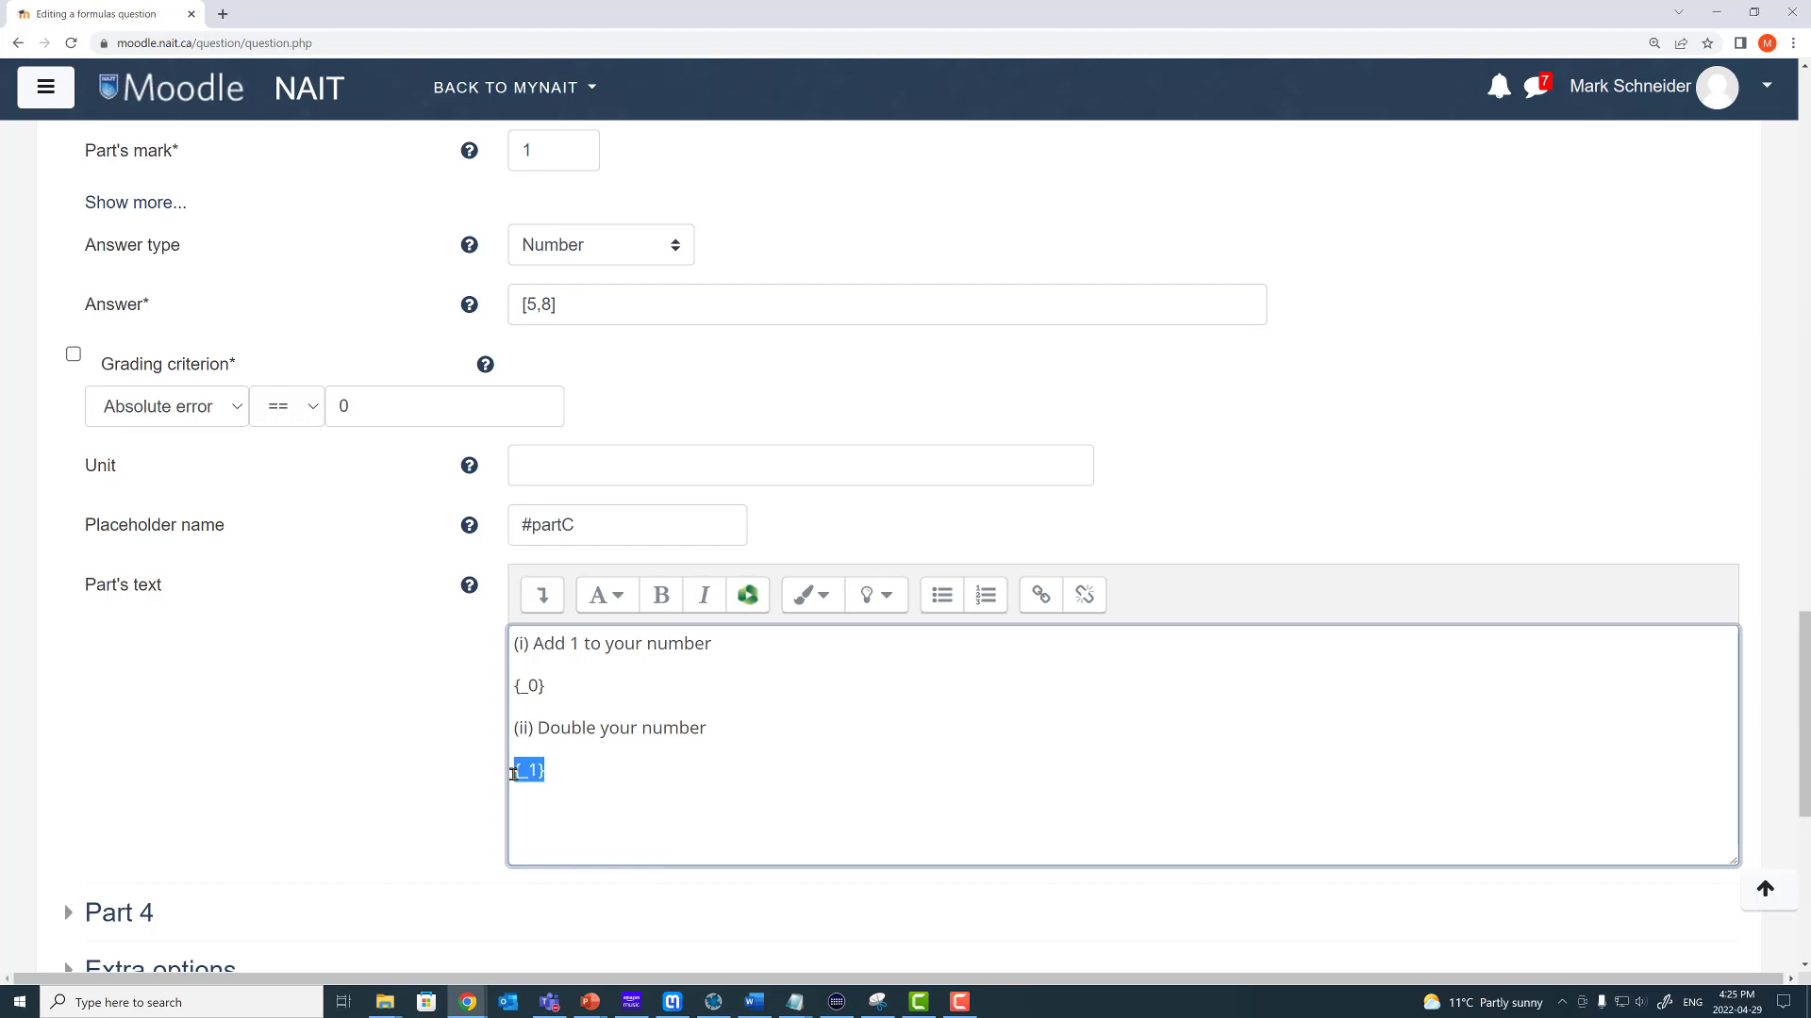
click(614, 775)
drag(545, 686, 514, 690)
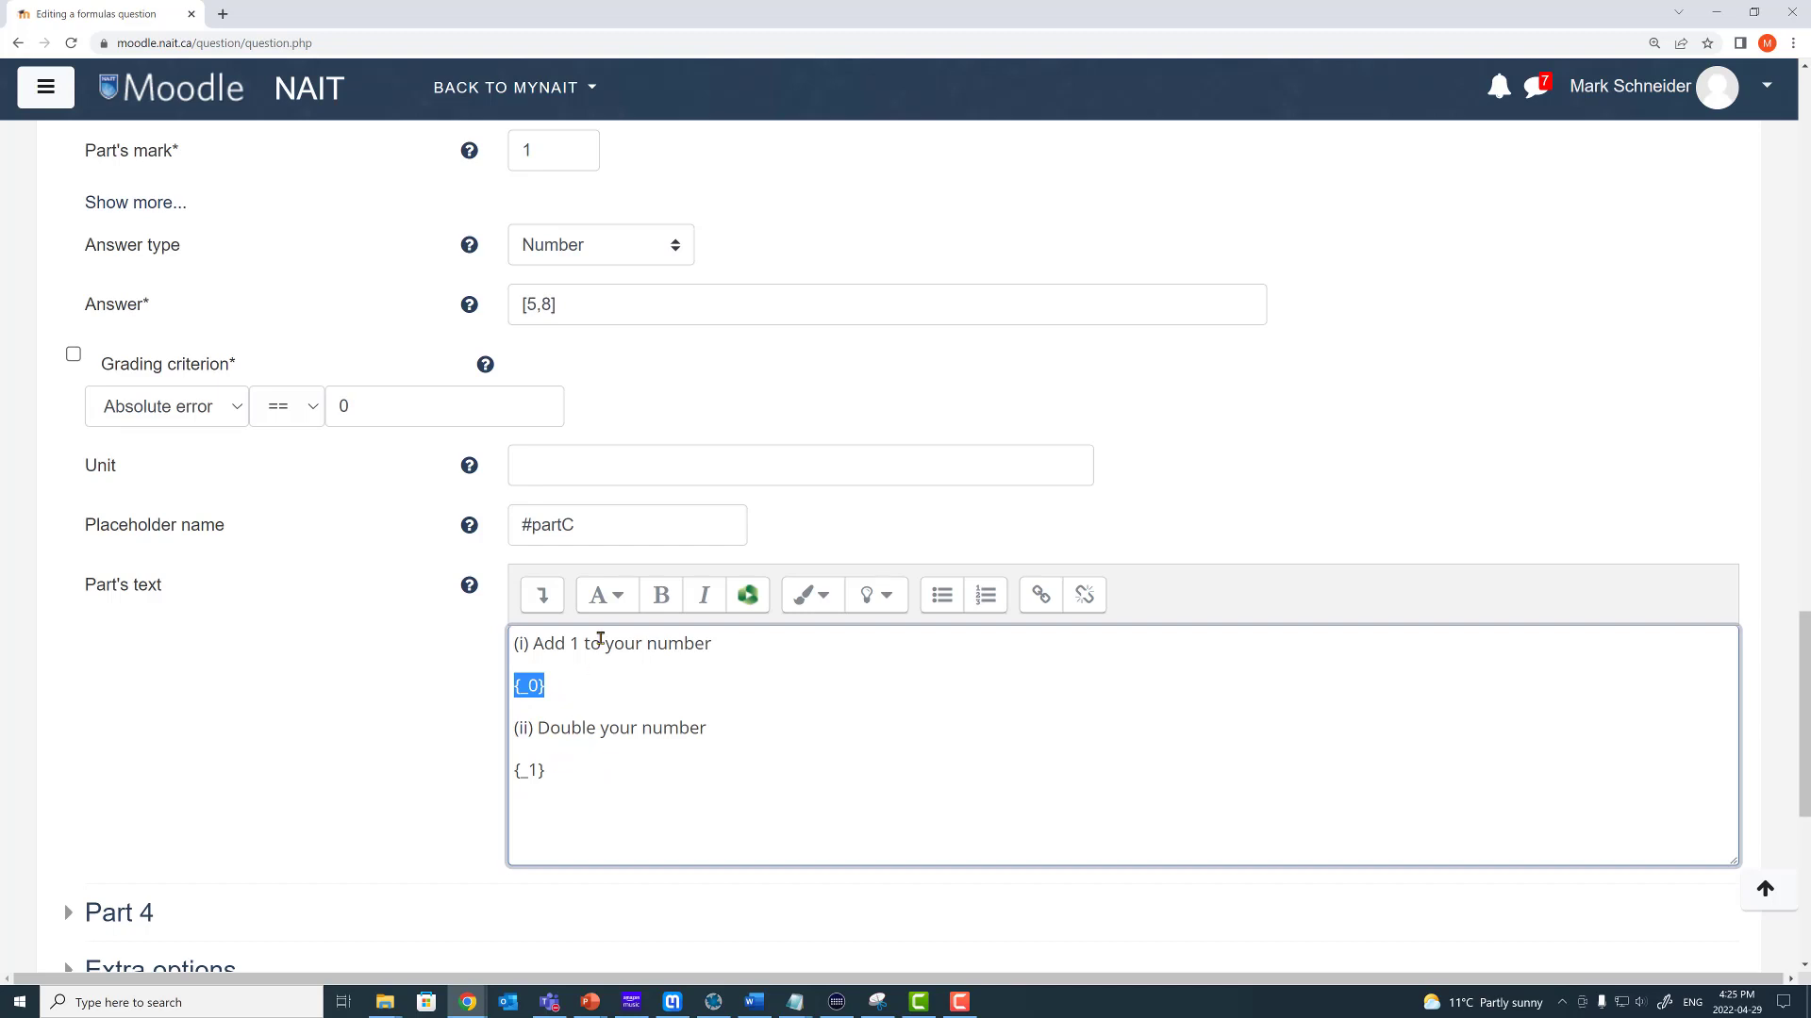
click(619, 323)
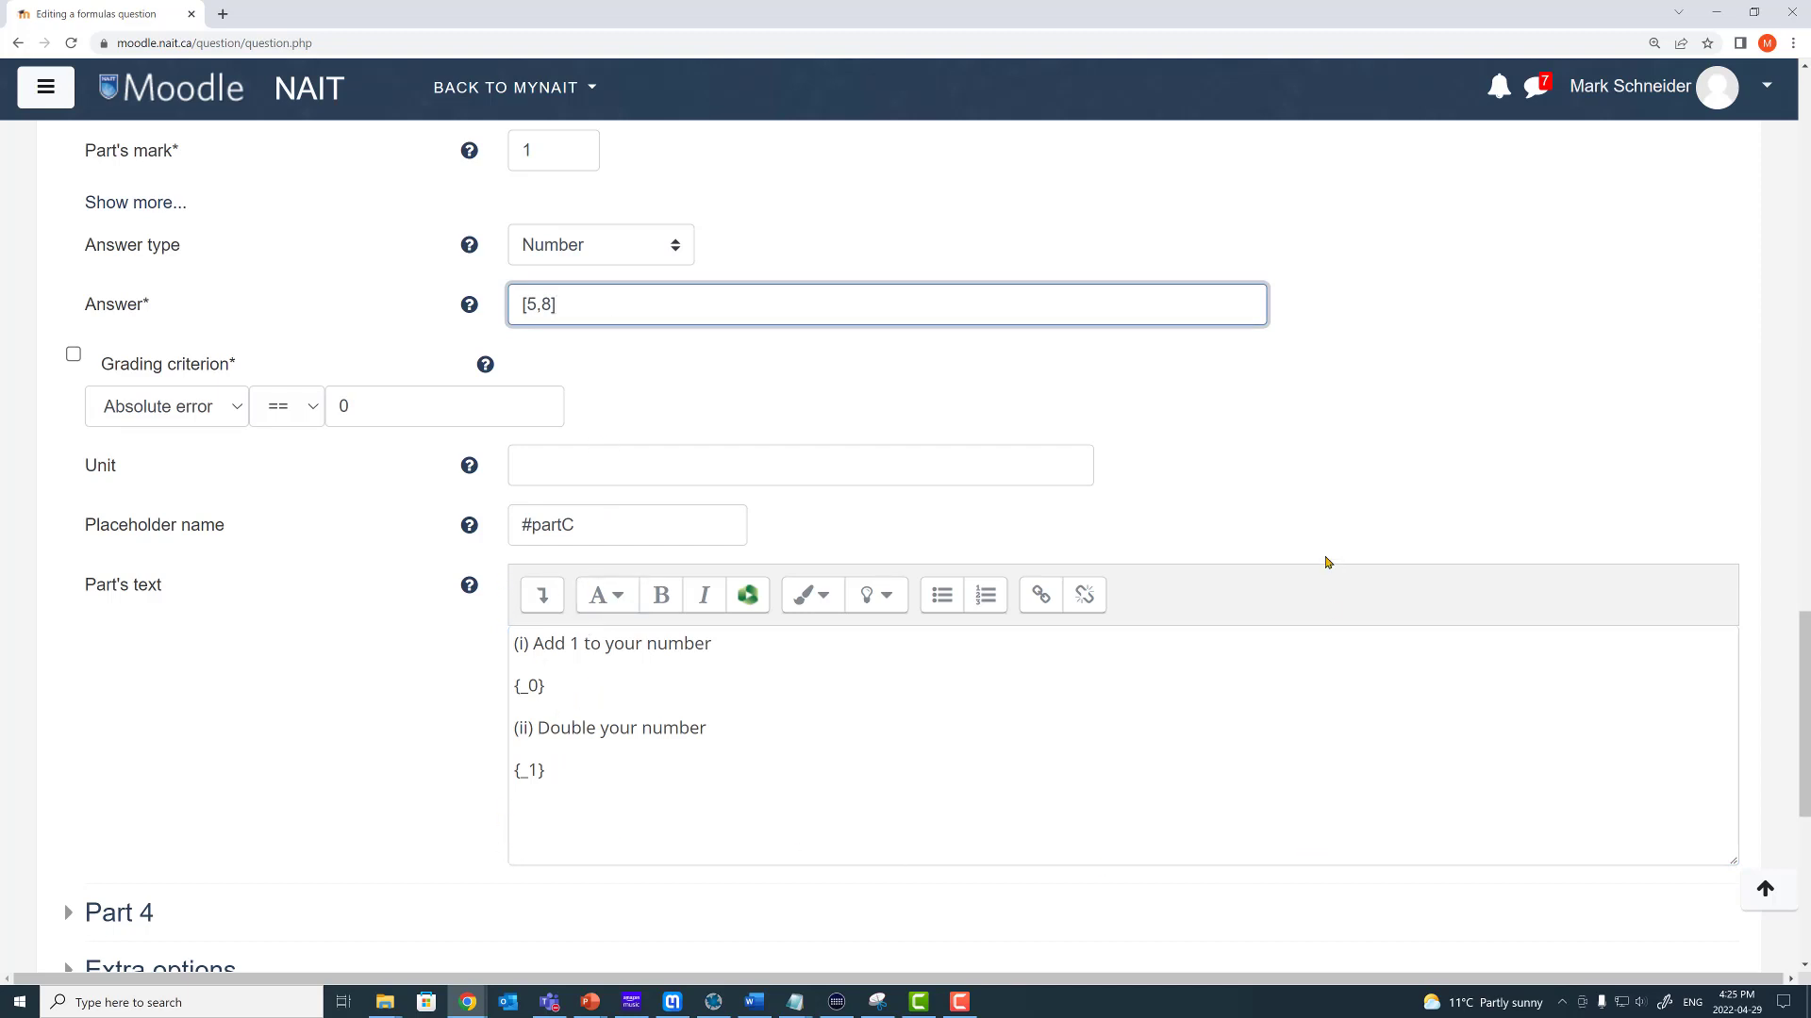
Step: Confirm the #partC placeholder name matches {#partC} in the question text
triple_click(607, 523)
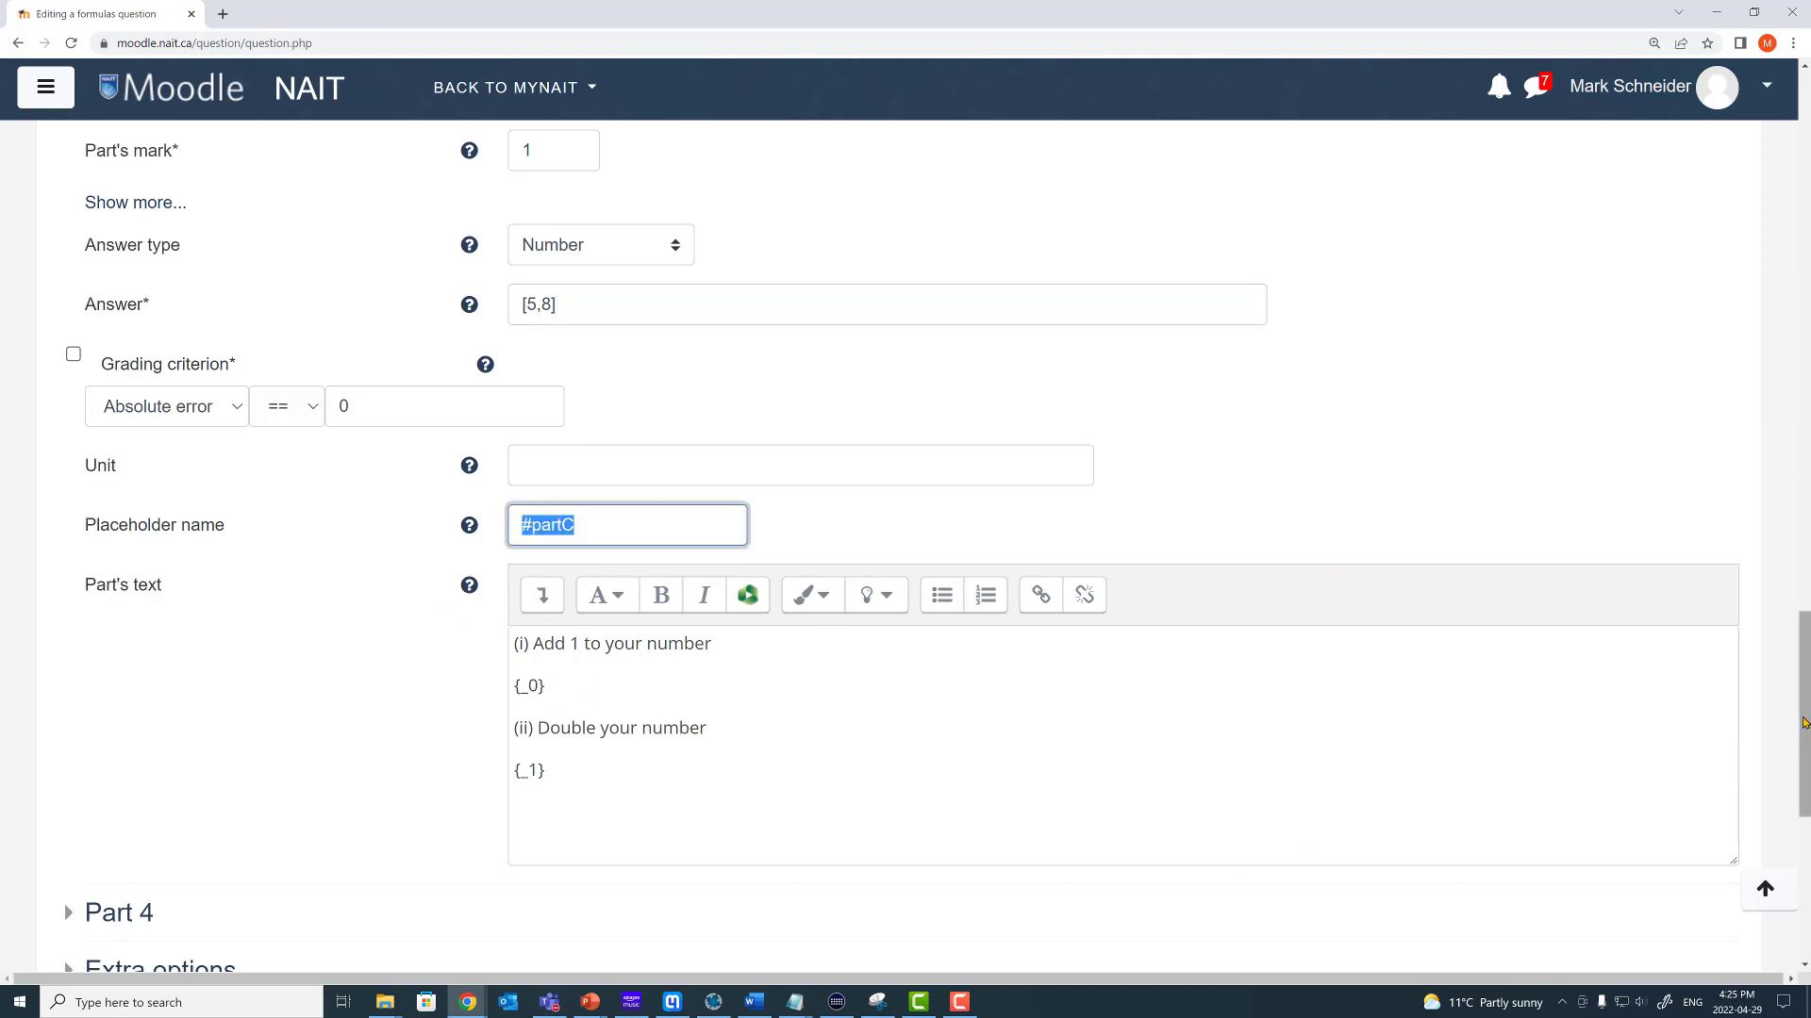
scroll(1733, 769, up, 15)
drag(603, 437, 513, 436)
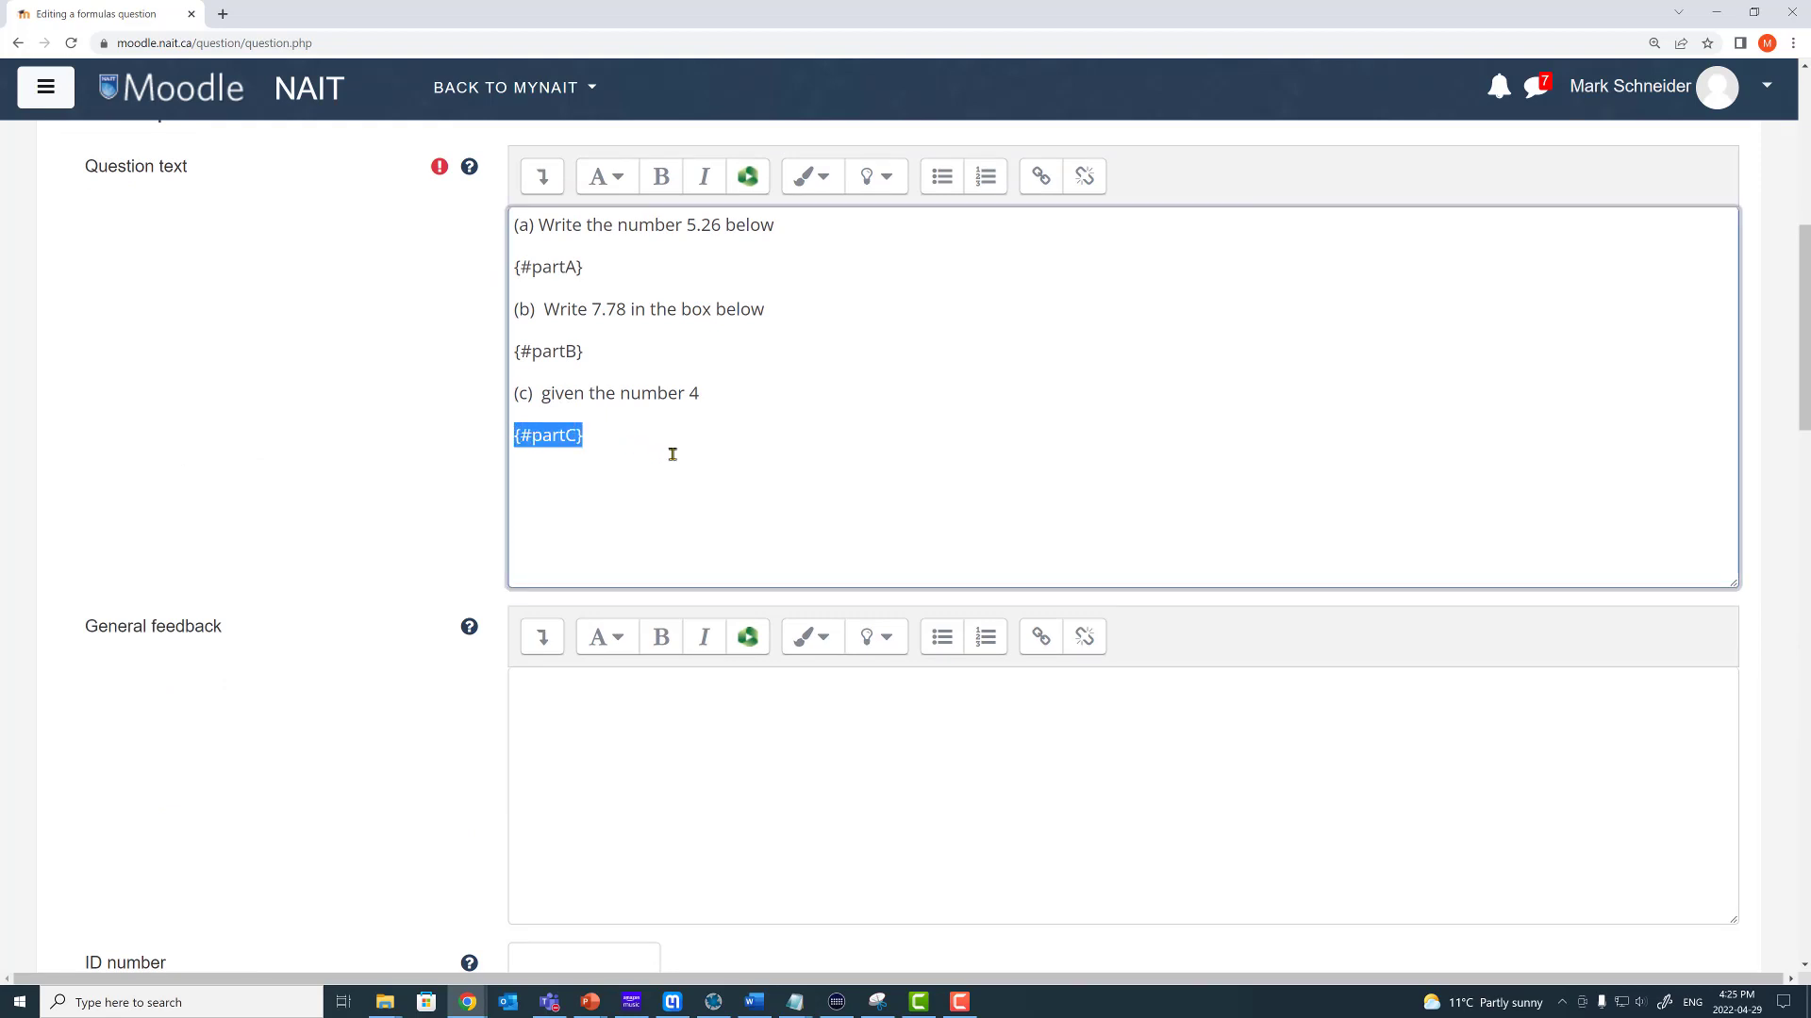
drag(1800, 316, 1579, 817)
Step: Save the question and keep editing
click(739, 694)
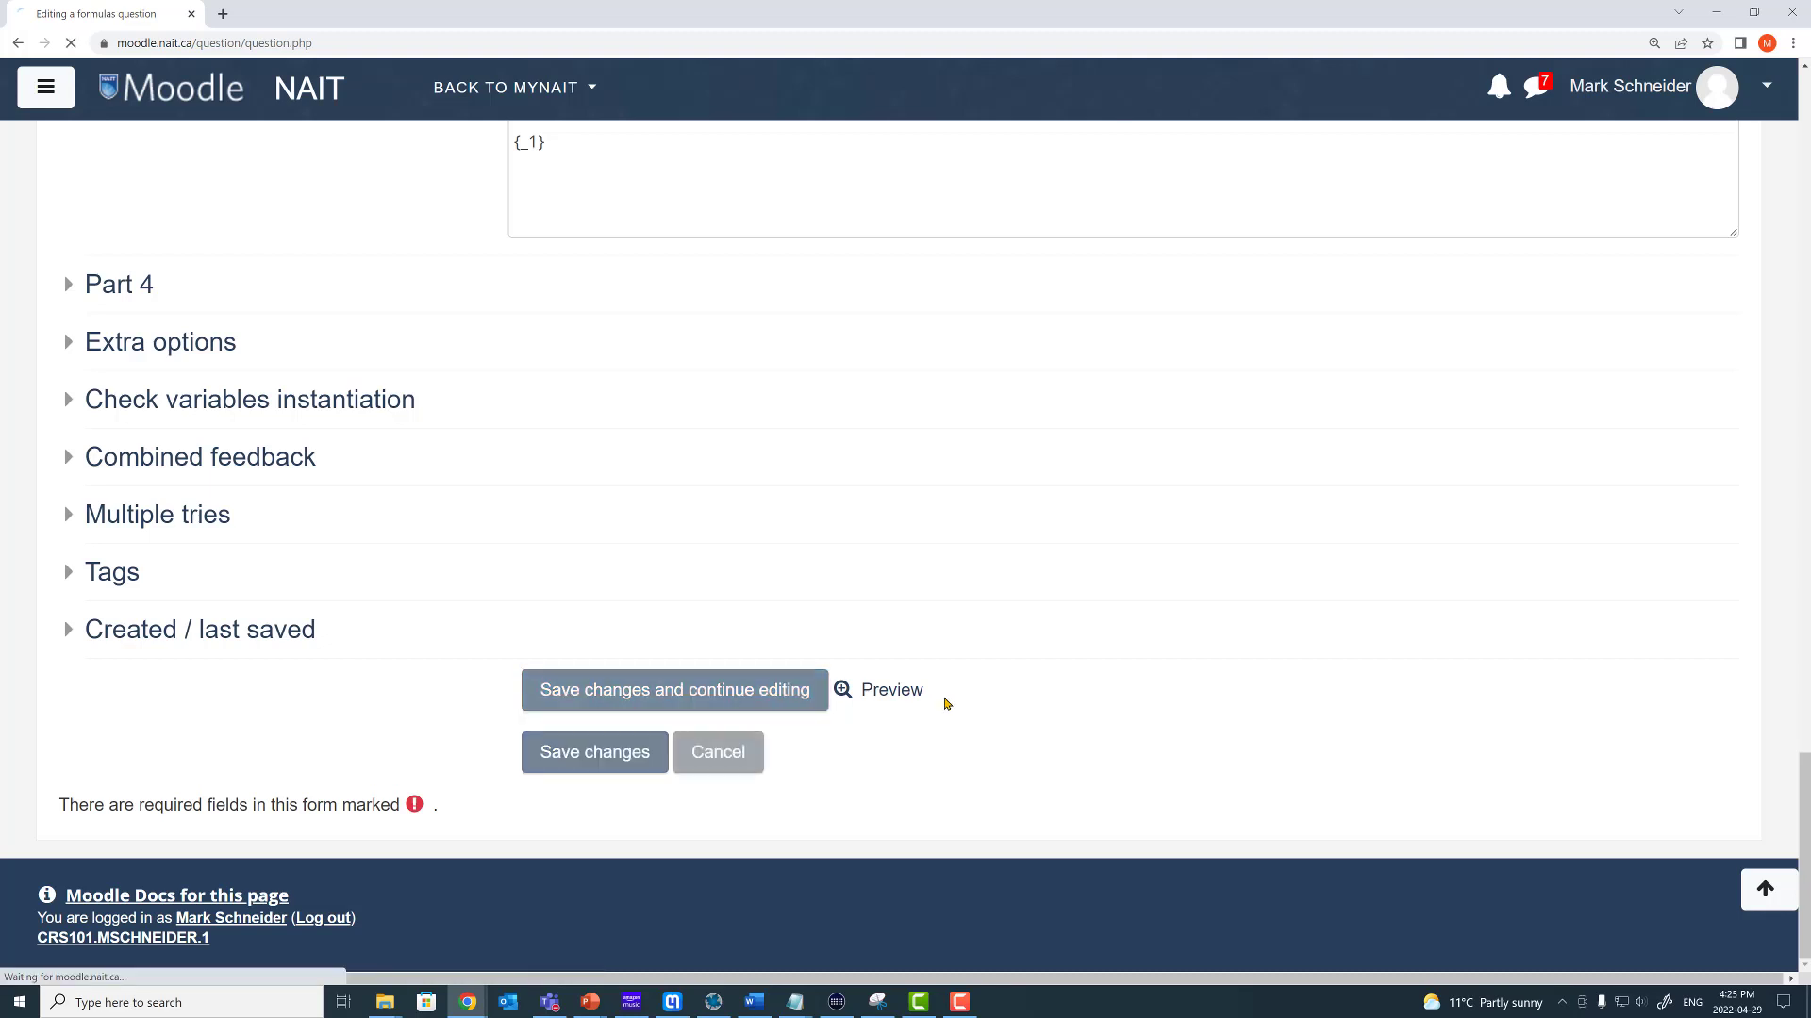
scroll(1486, 664, down, 10)
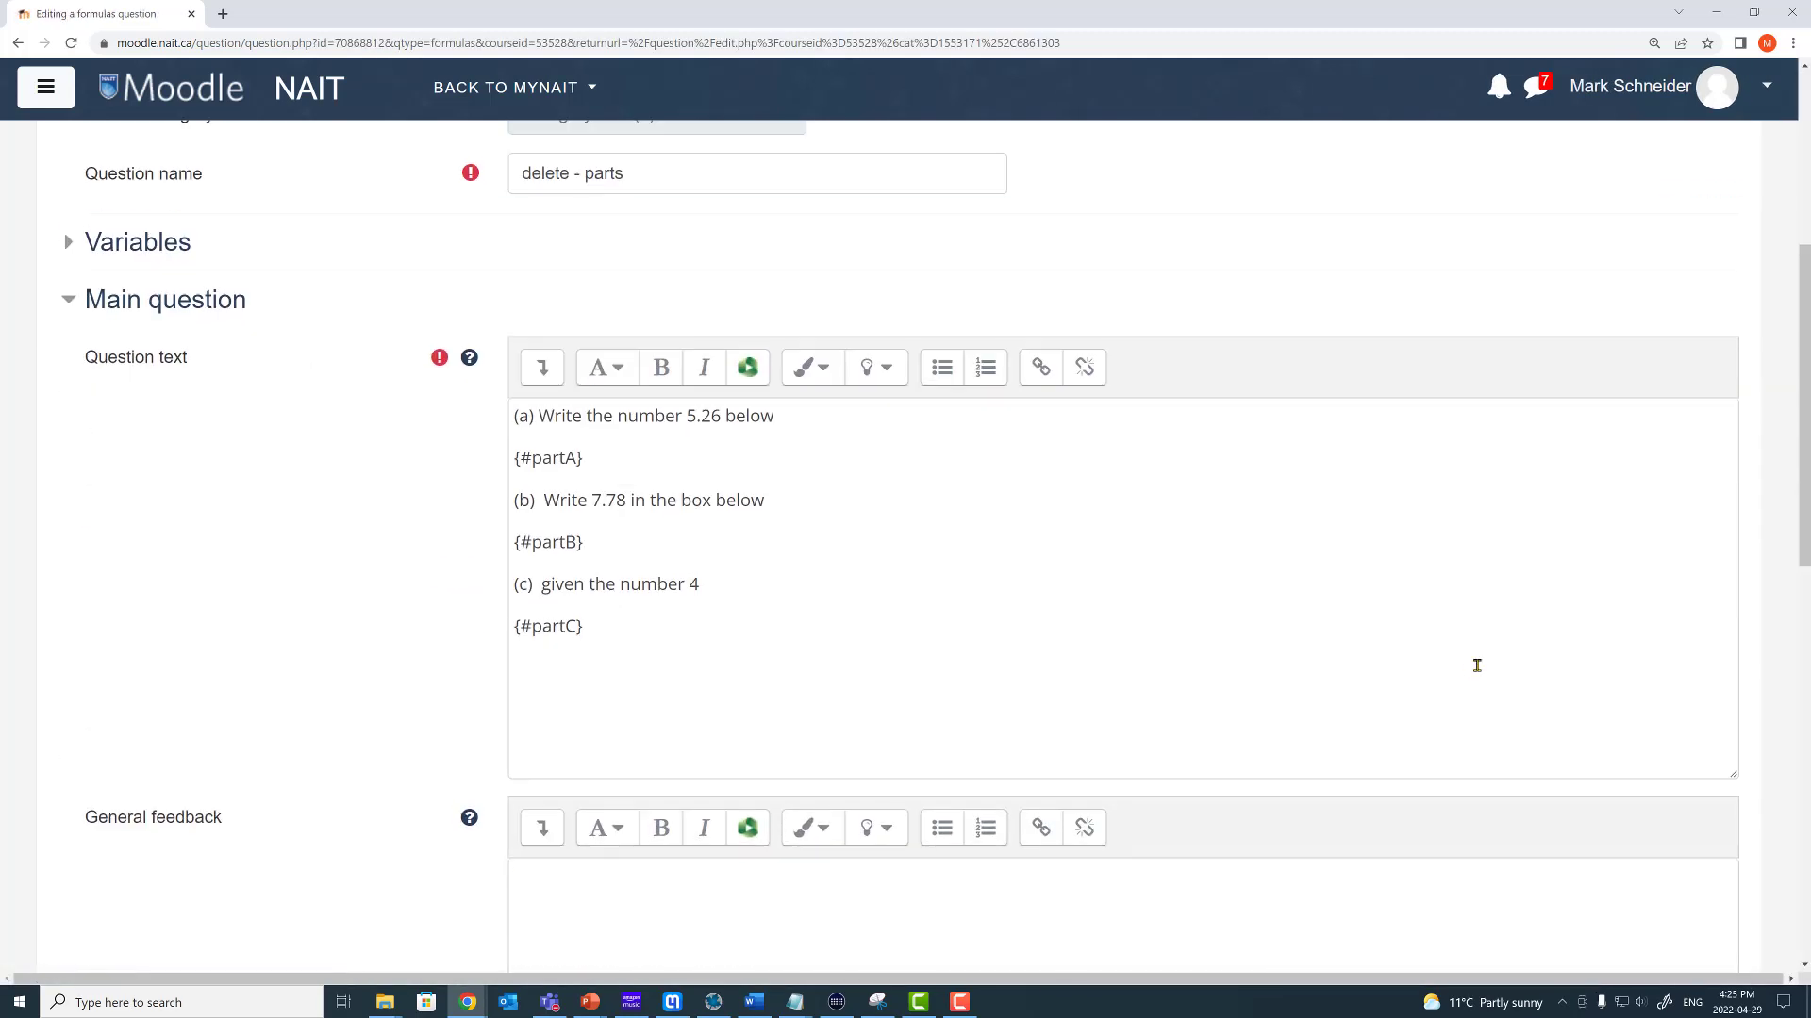
scroll(1318, 795, down, 5)
Step: Preview the question maximized, enter answers 5.26, 7.78, 5 and 8, and check them
click(901, 693)
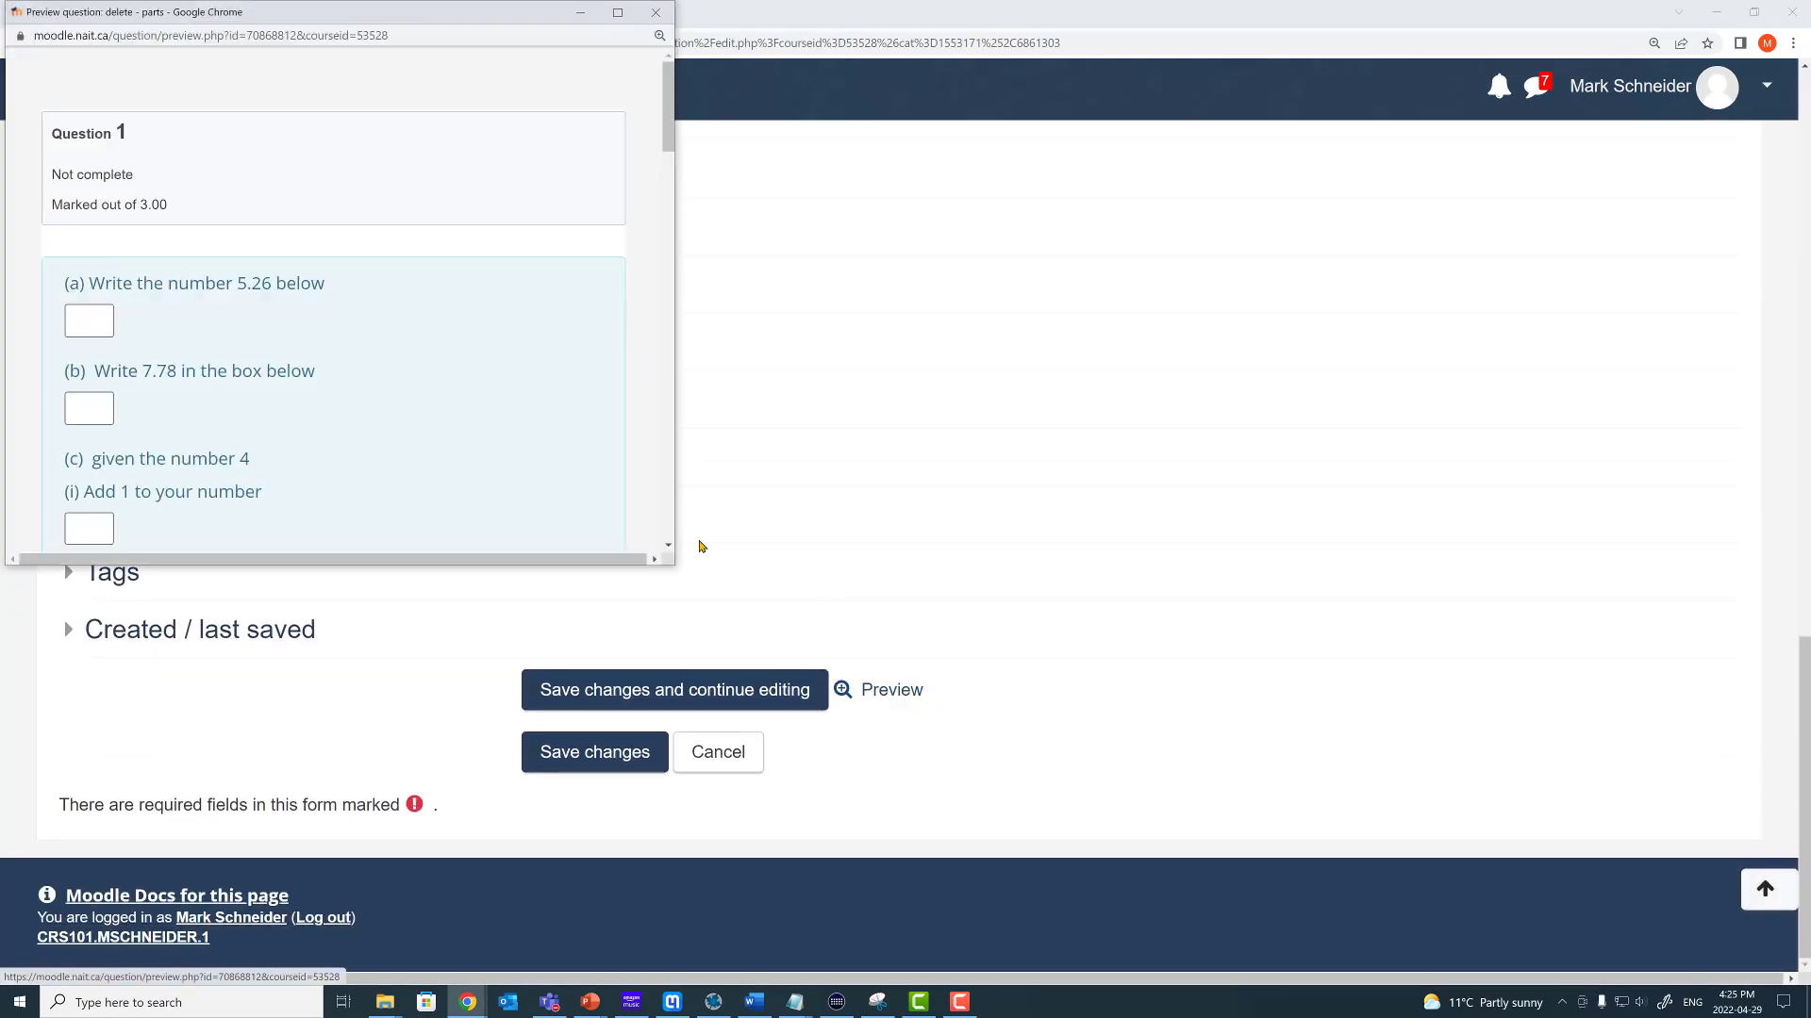
click(618, 12)
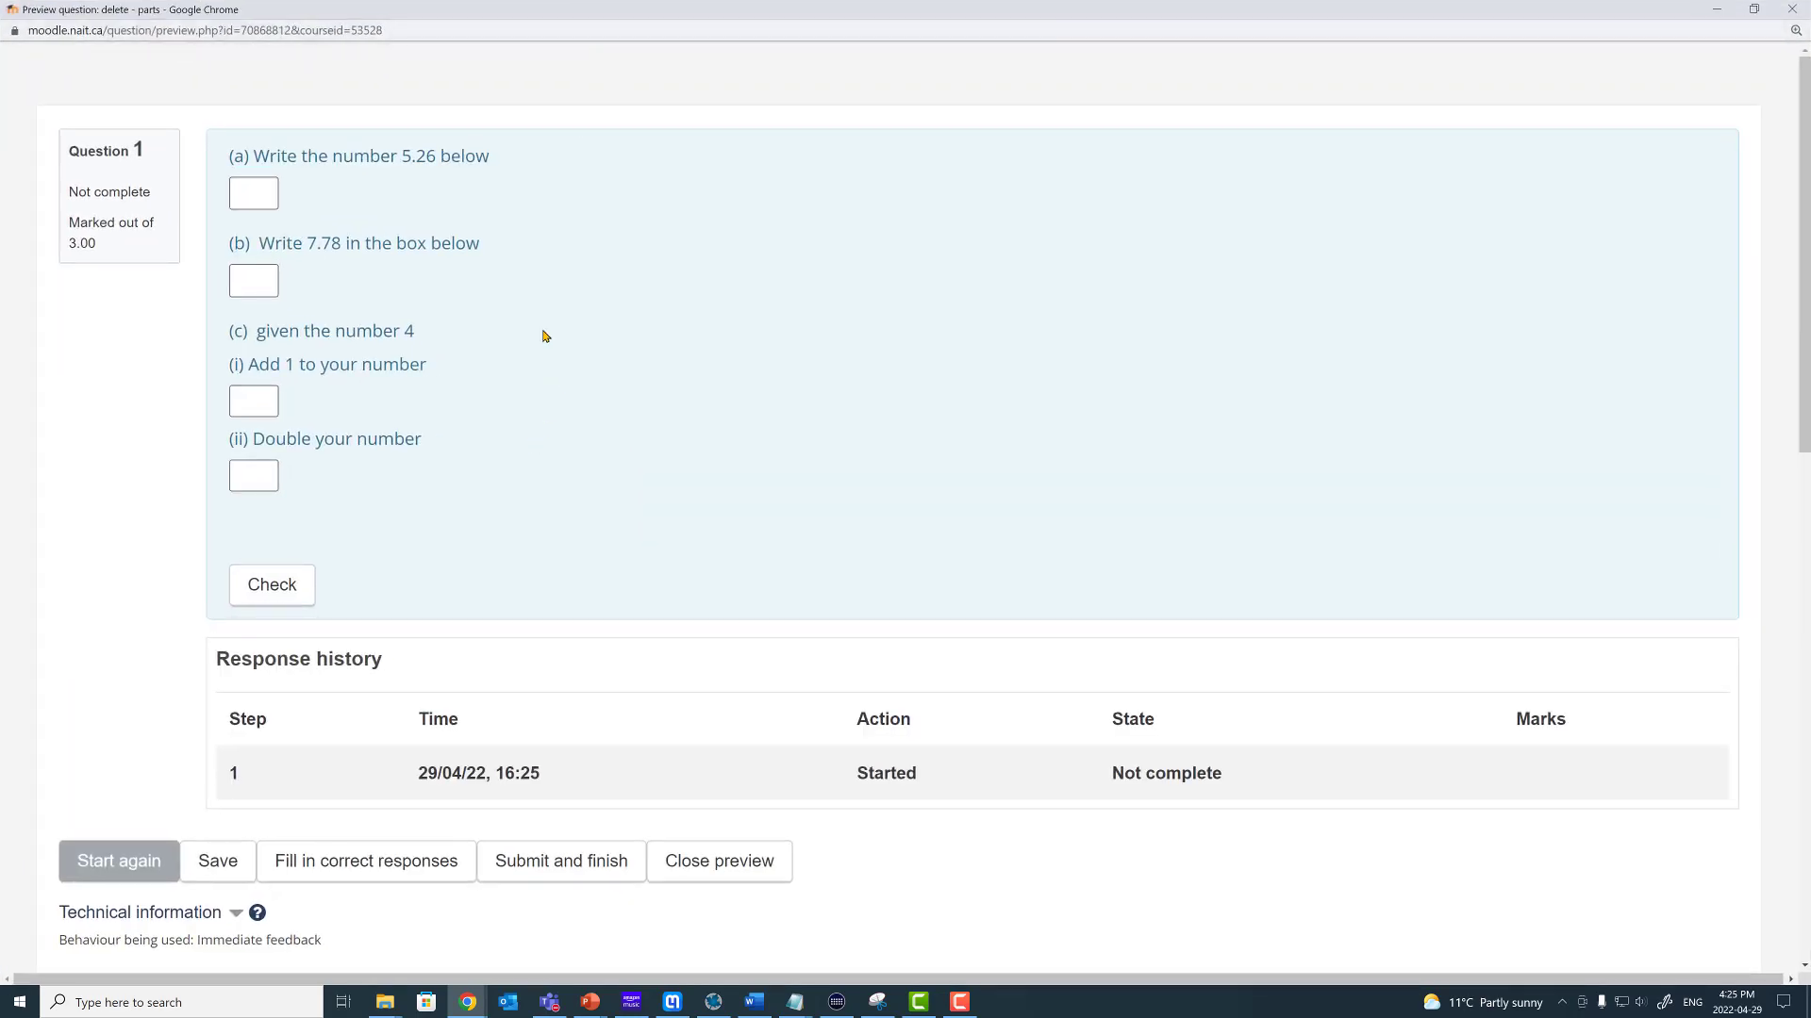
key(Tab)
text(5.26)
click(256, 274)
text(7.78)
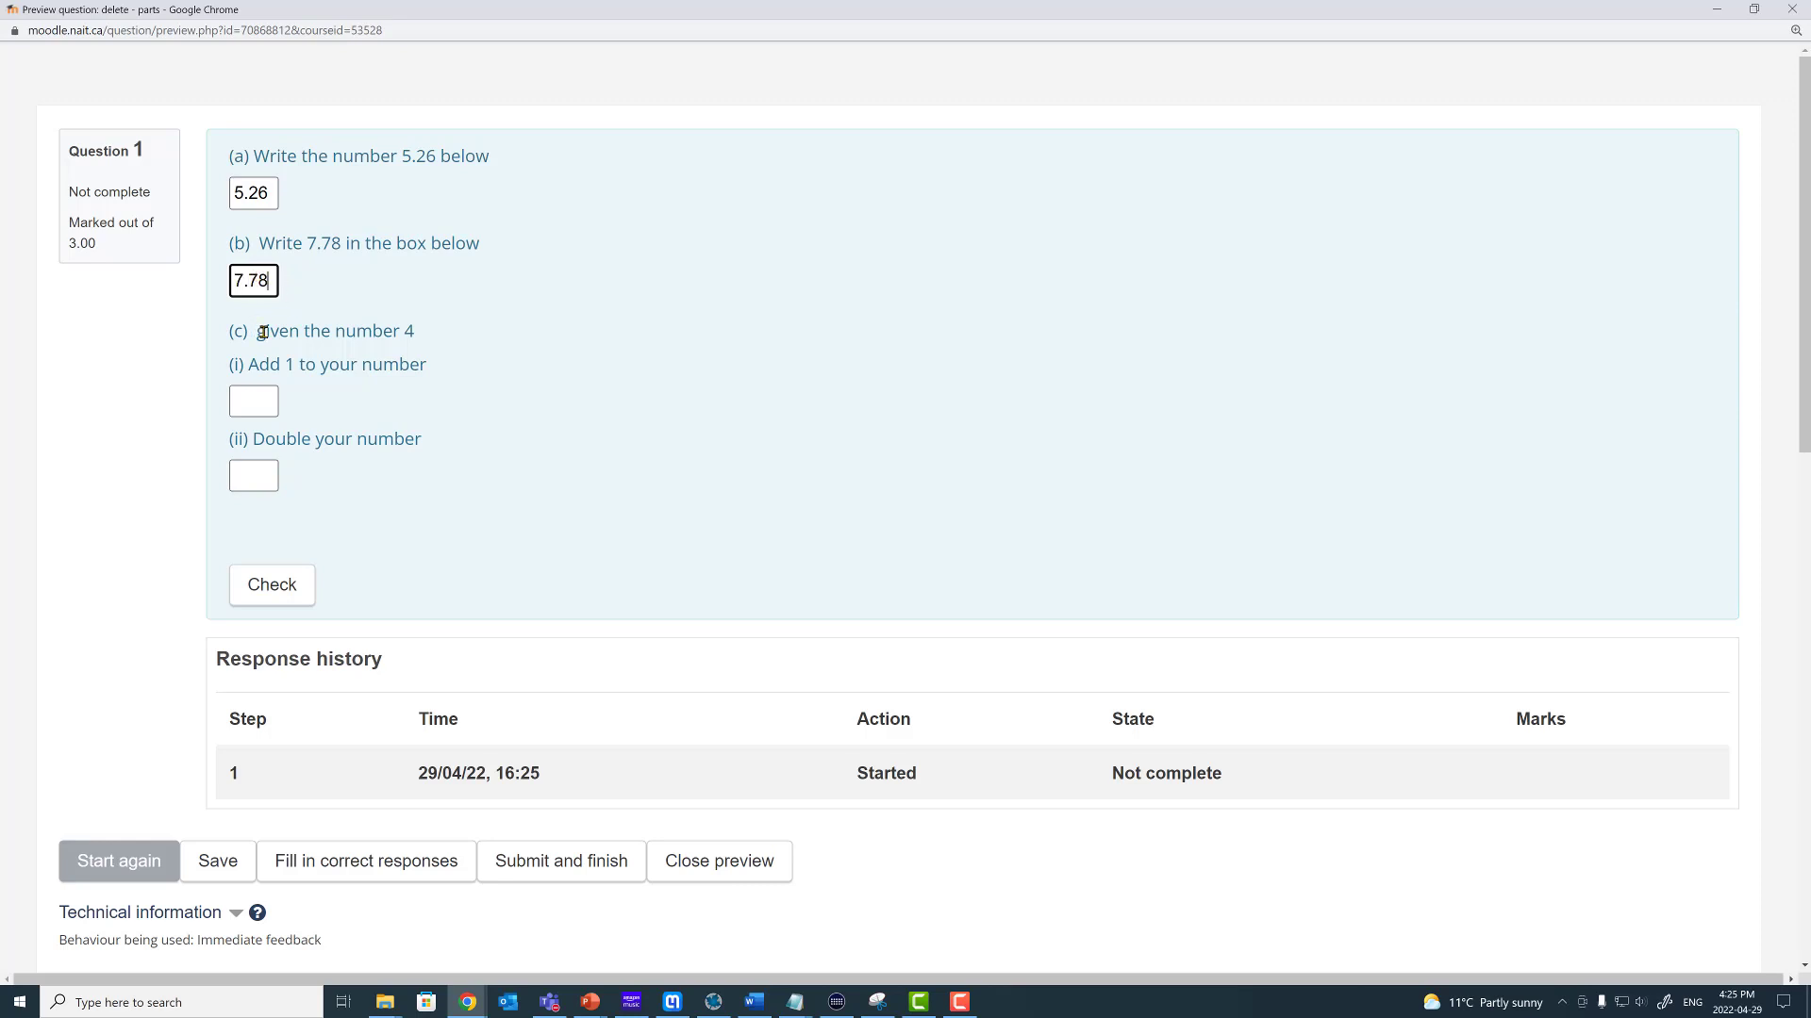
click(262, 400)
click(257, 474)
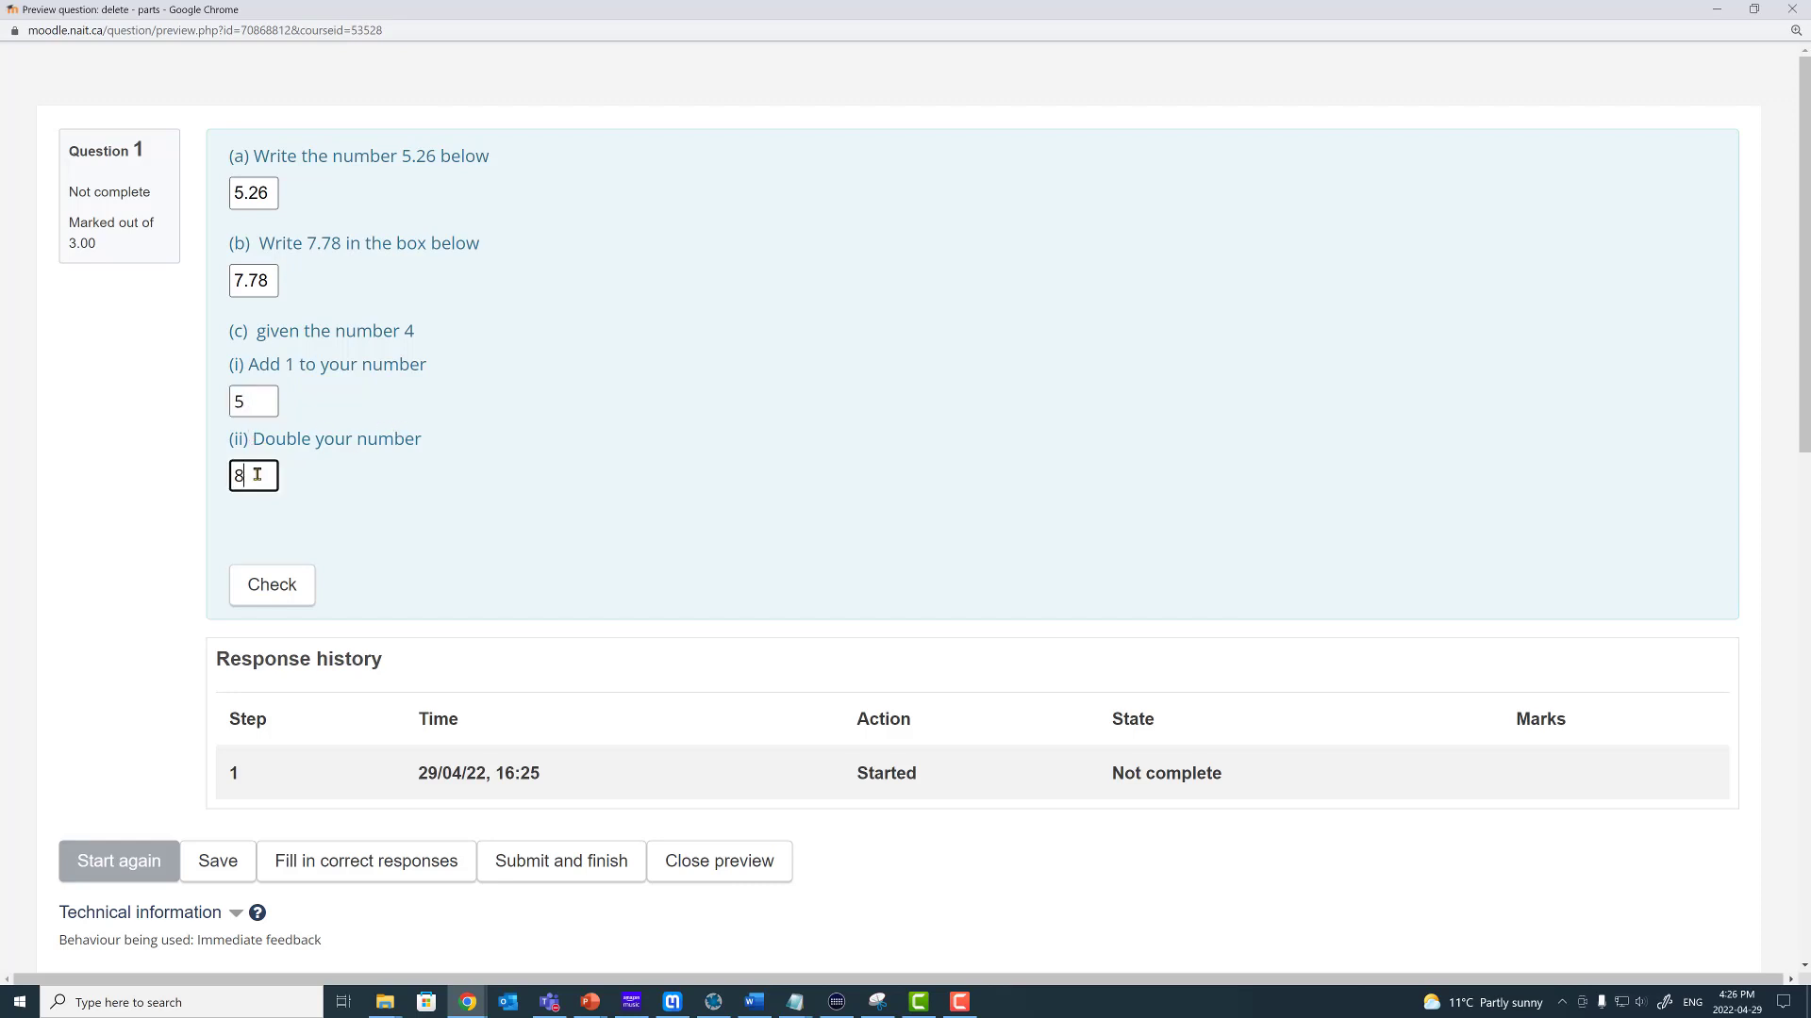
click(273, 585)
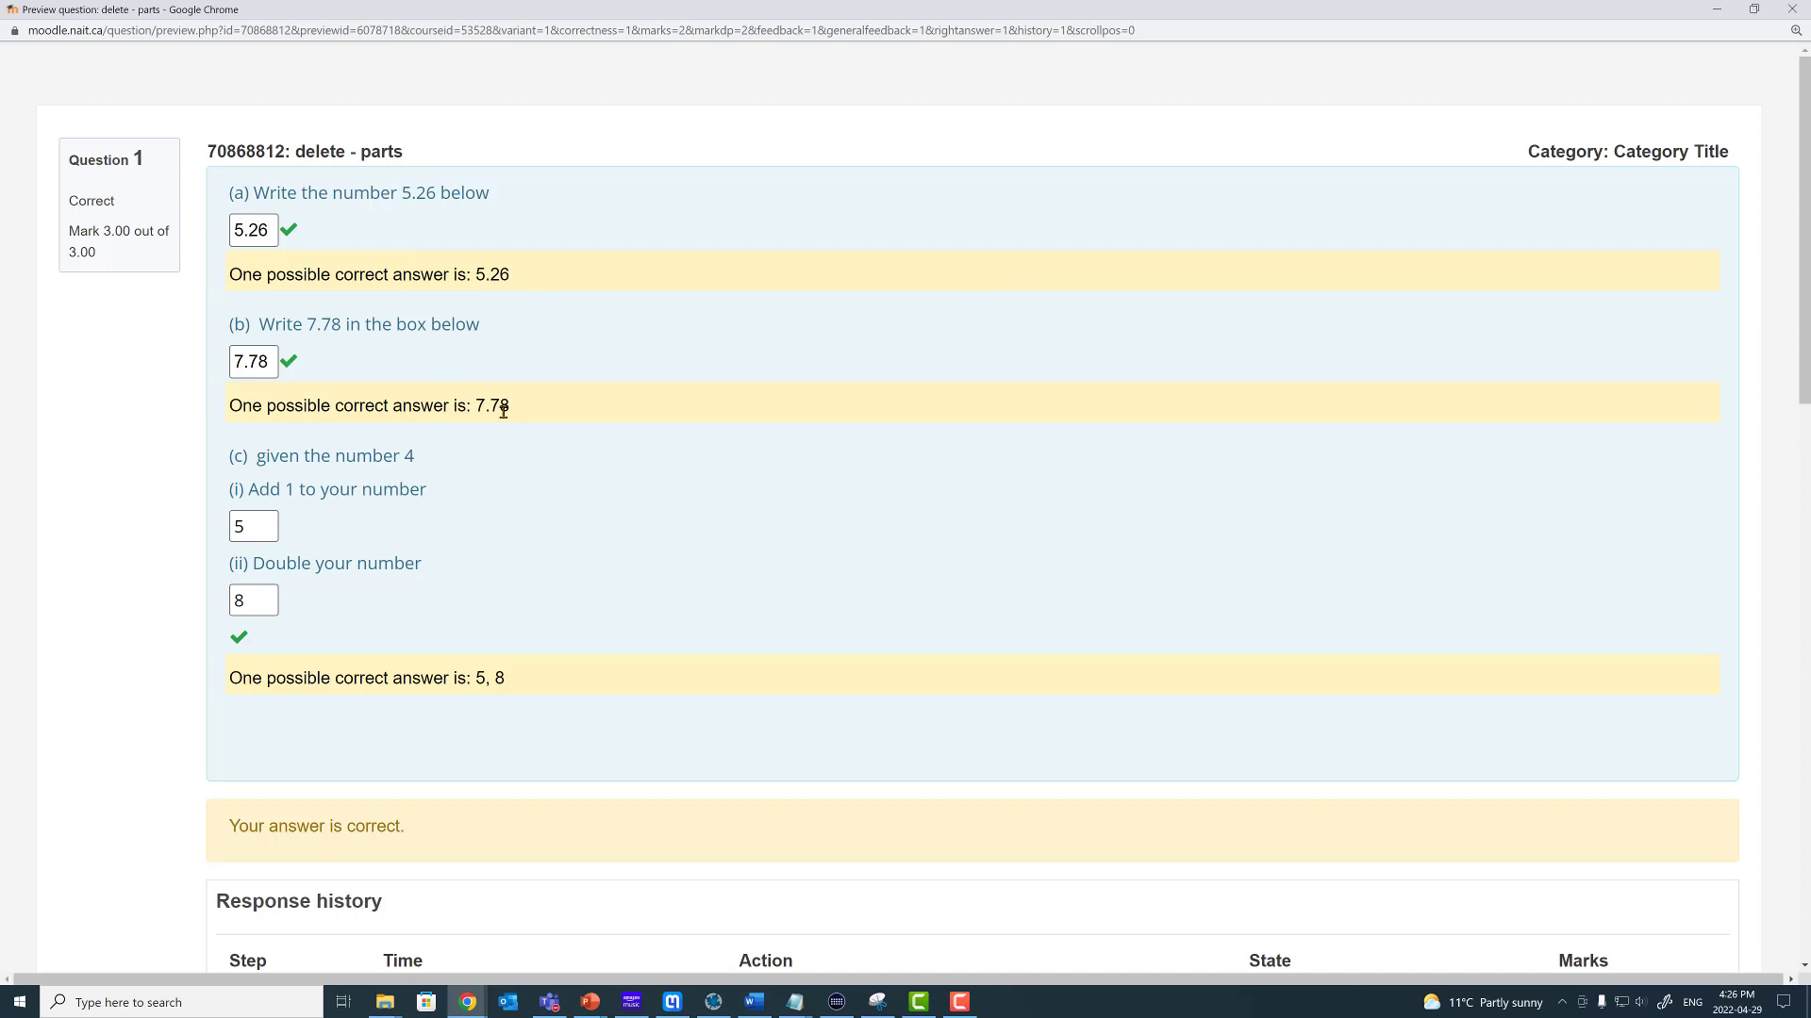
Step: Close the preview, expand Part 3, and enlarge its text editor to show both blanks
click(1791, 9)
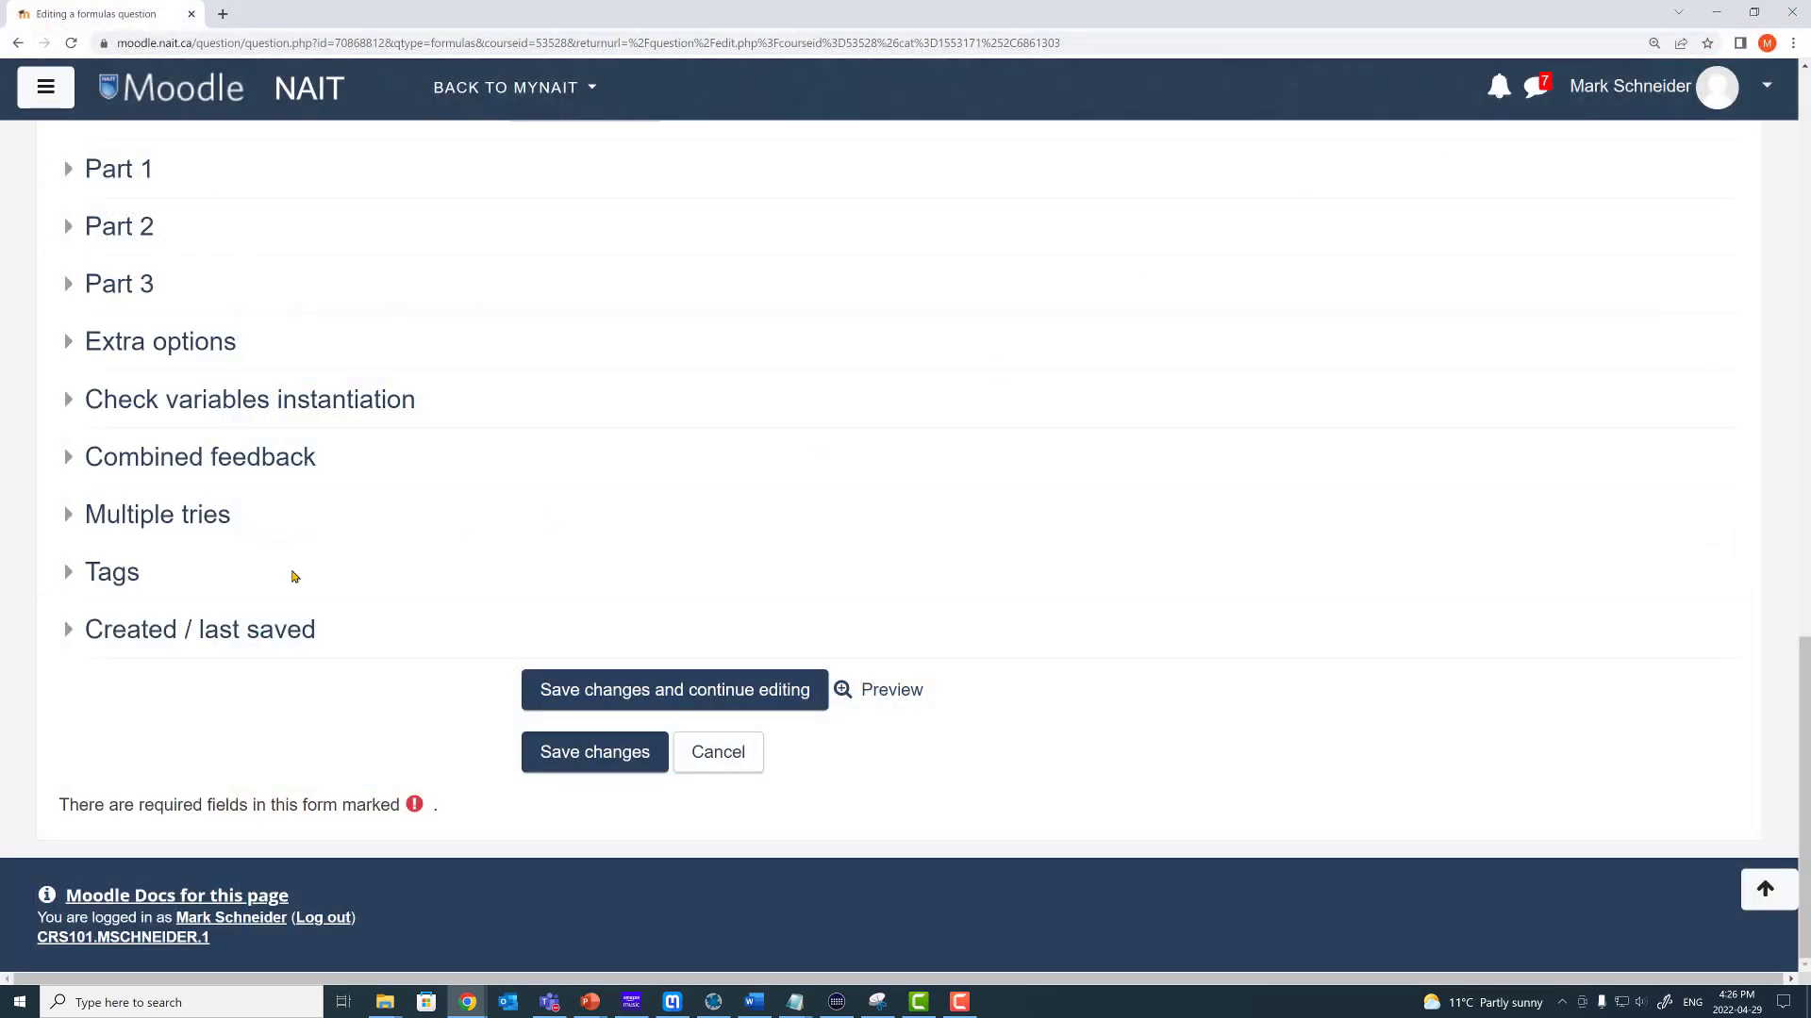
click(108, 288)
scroll(856, 836, down, 1)
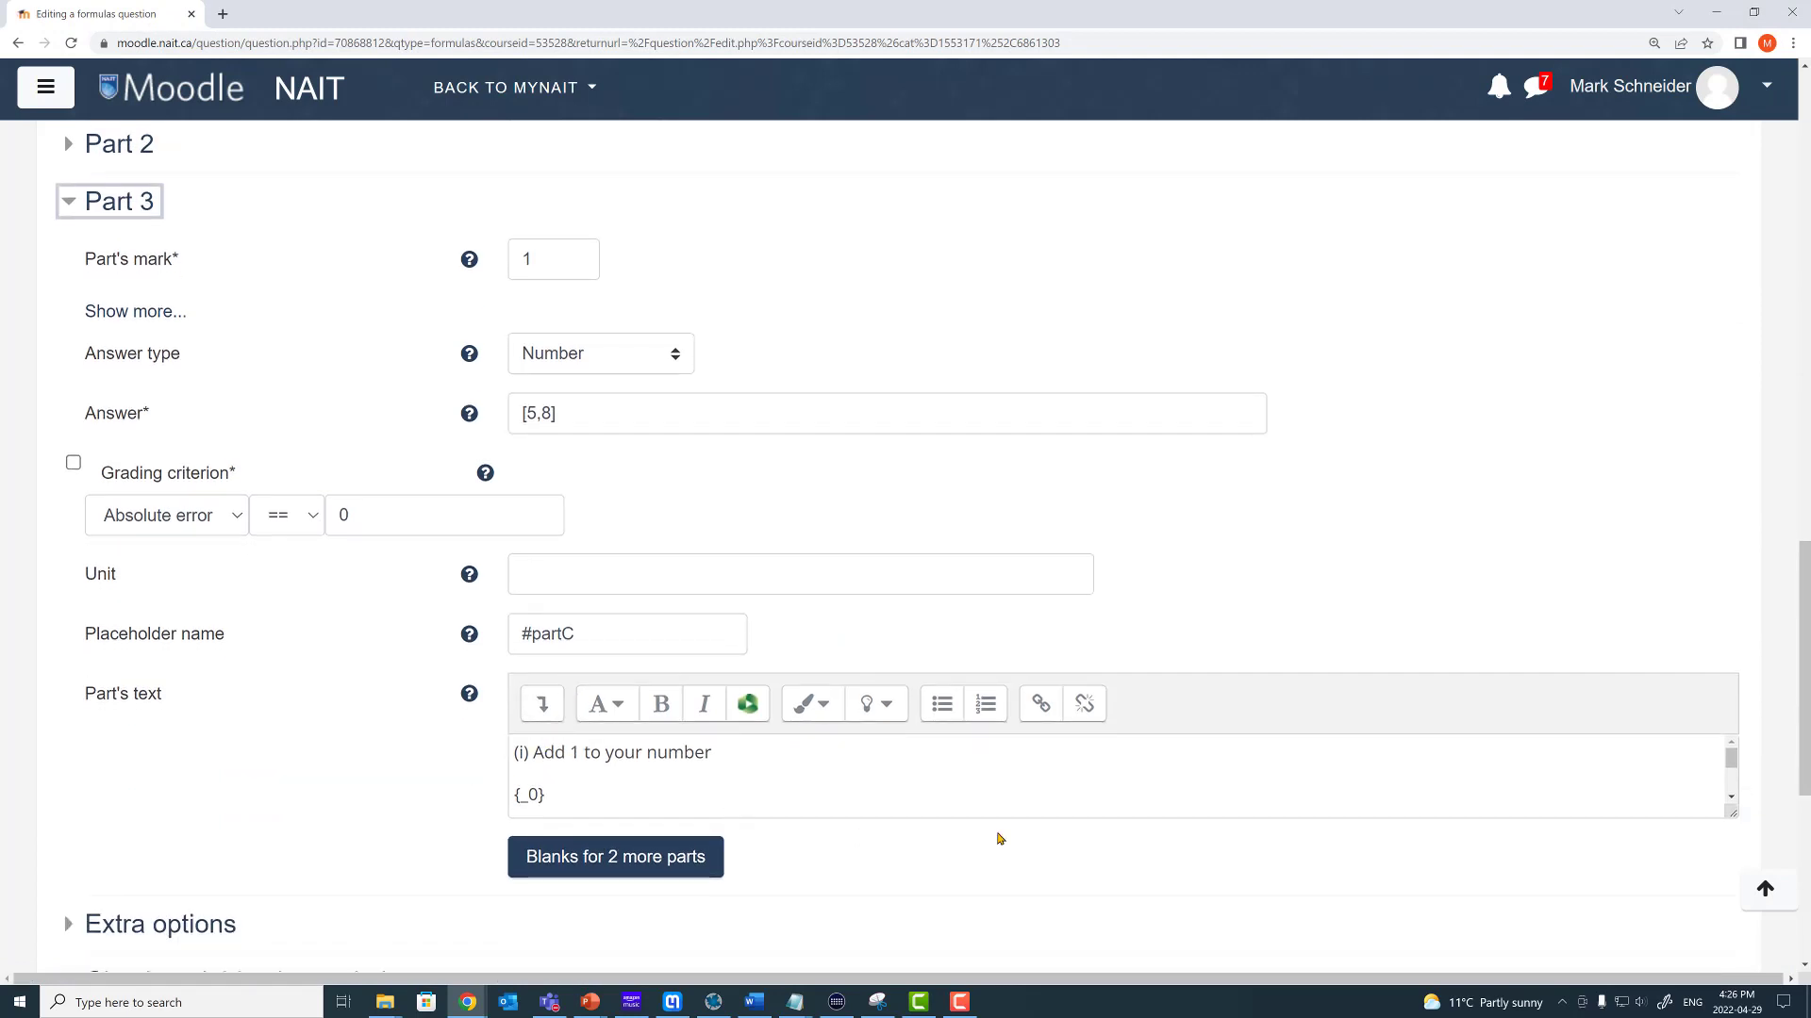
drag(1726, 809, 1597, 938)
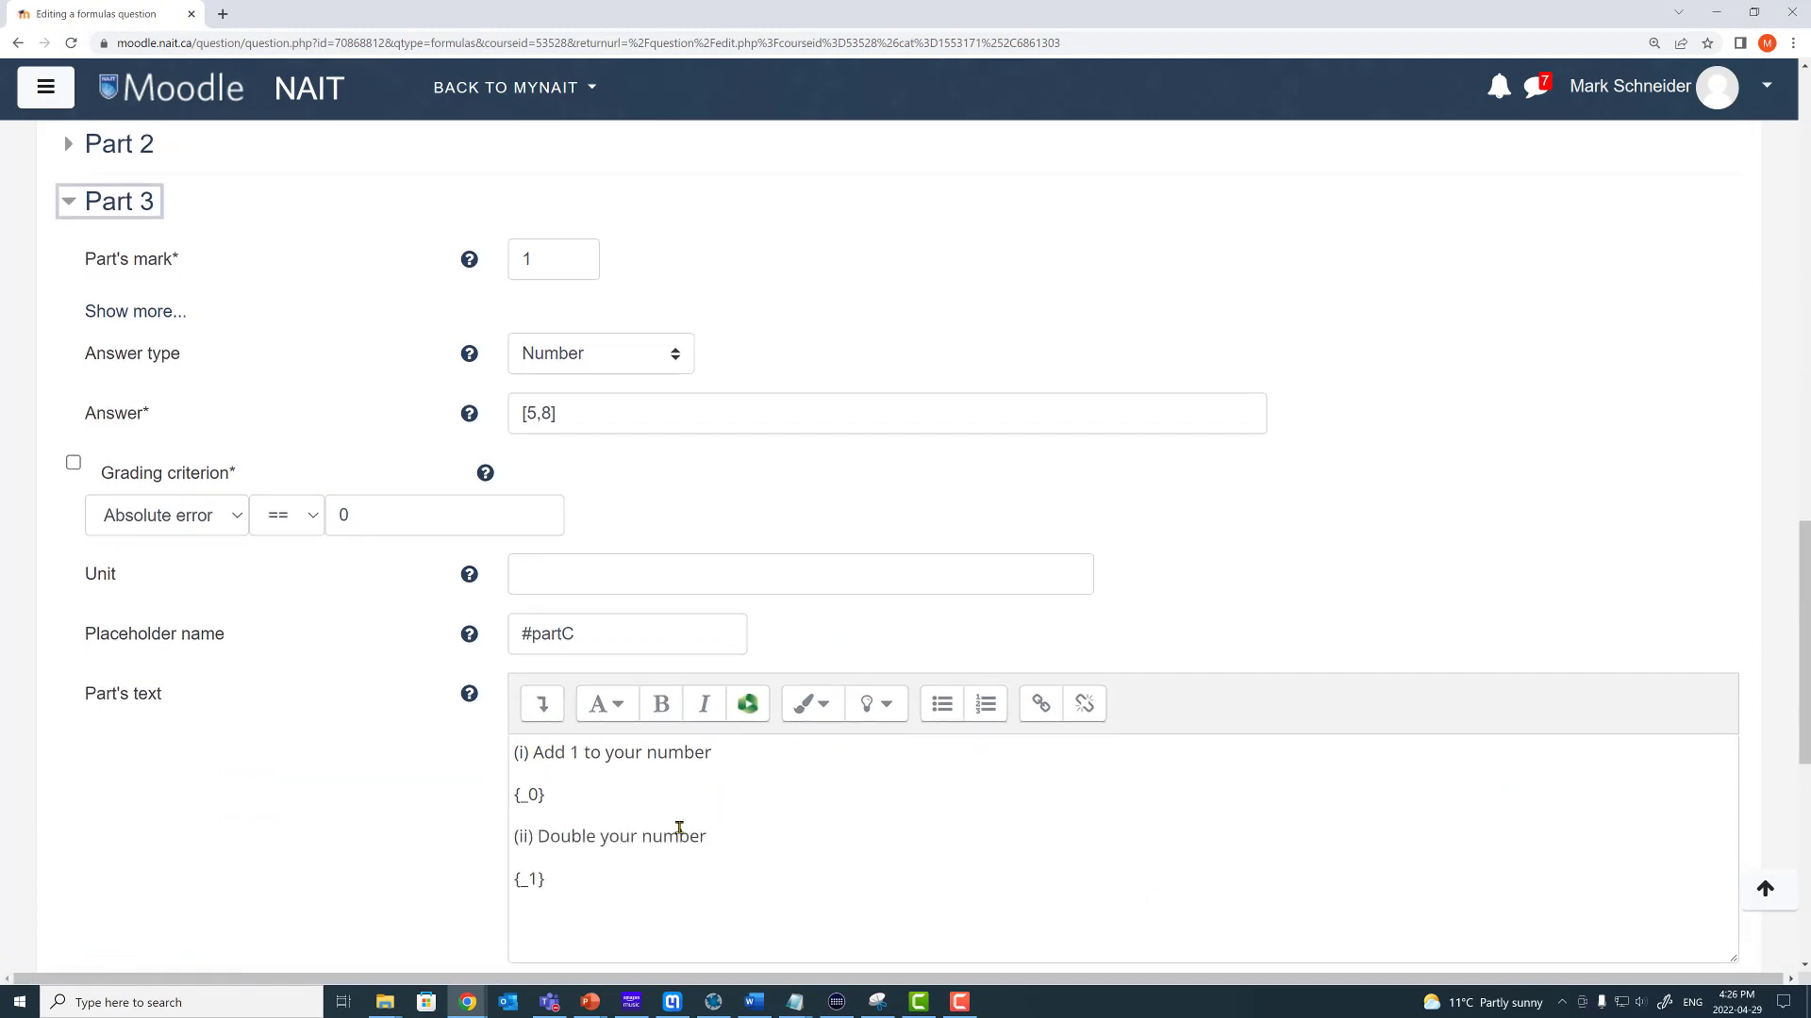
scroll(685, 825, down, 1)
click(598, 795)
key(ctrl+a)
click(727, 730)
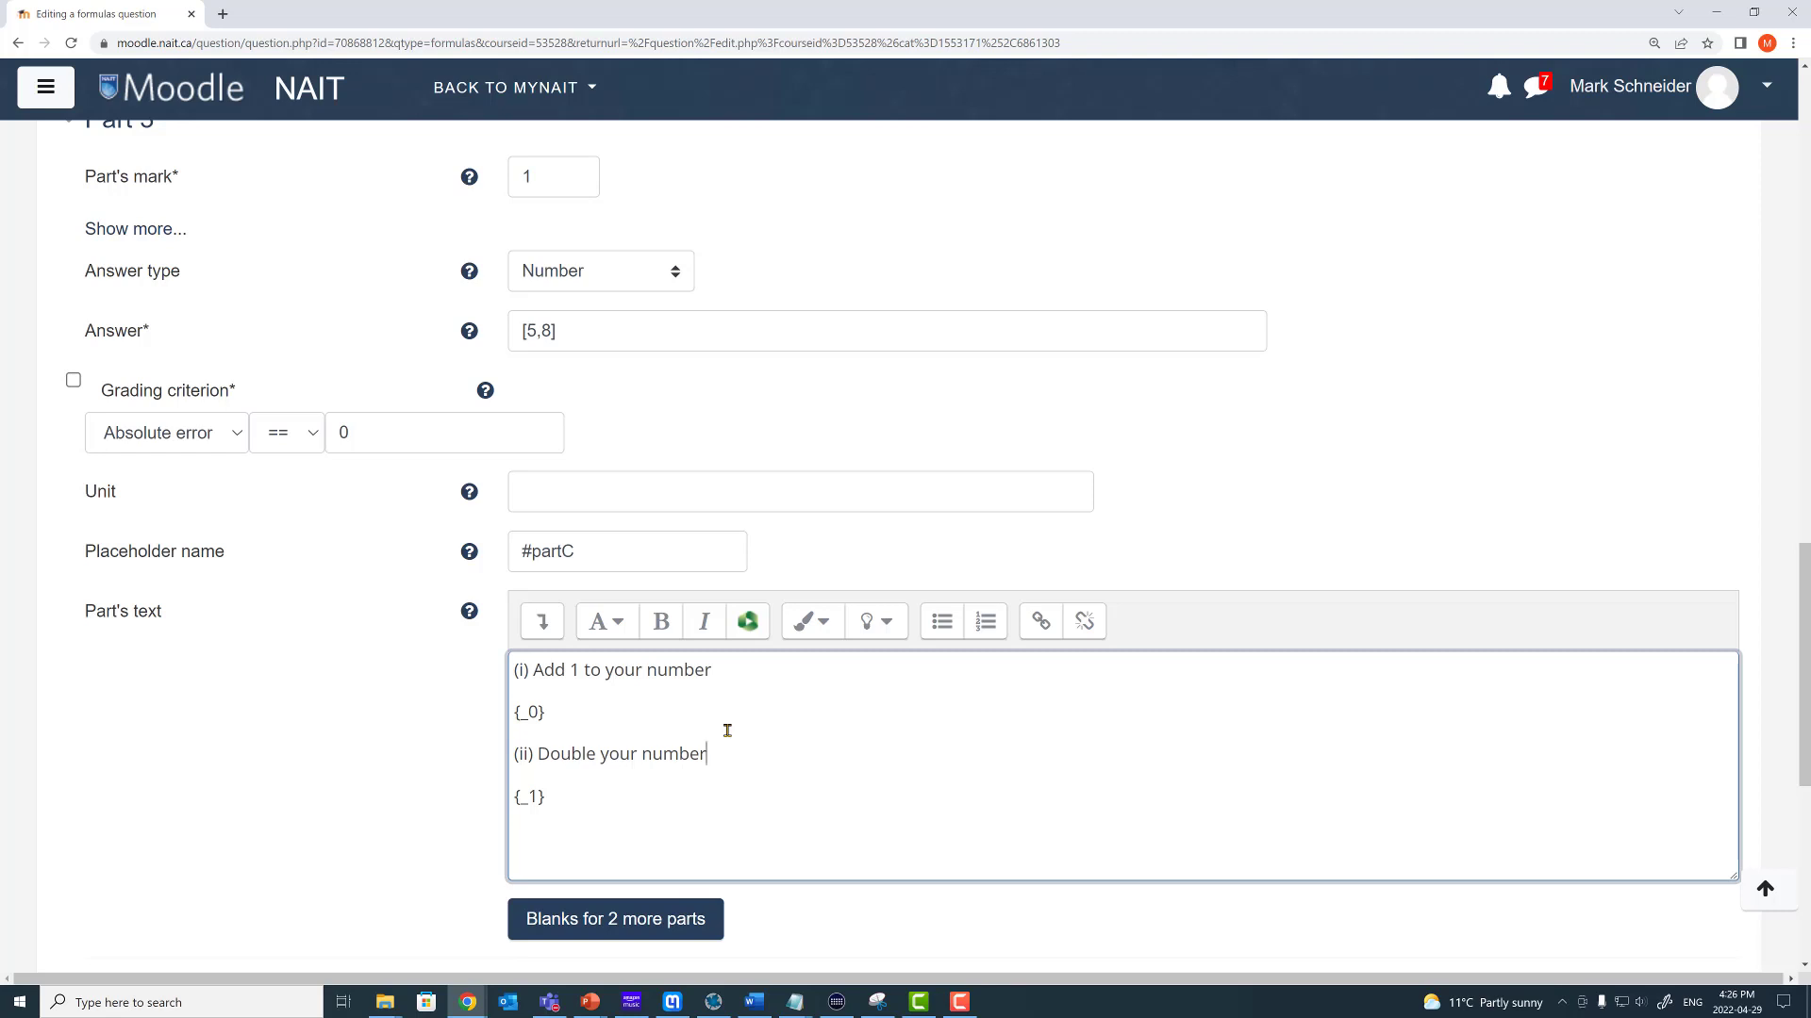
click(542, 621)
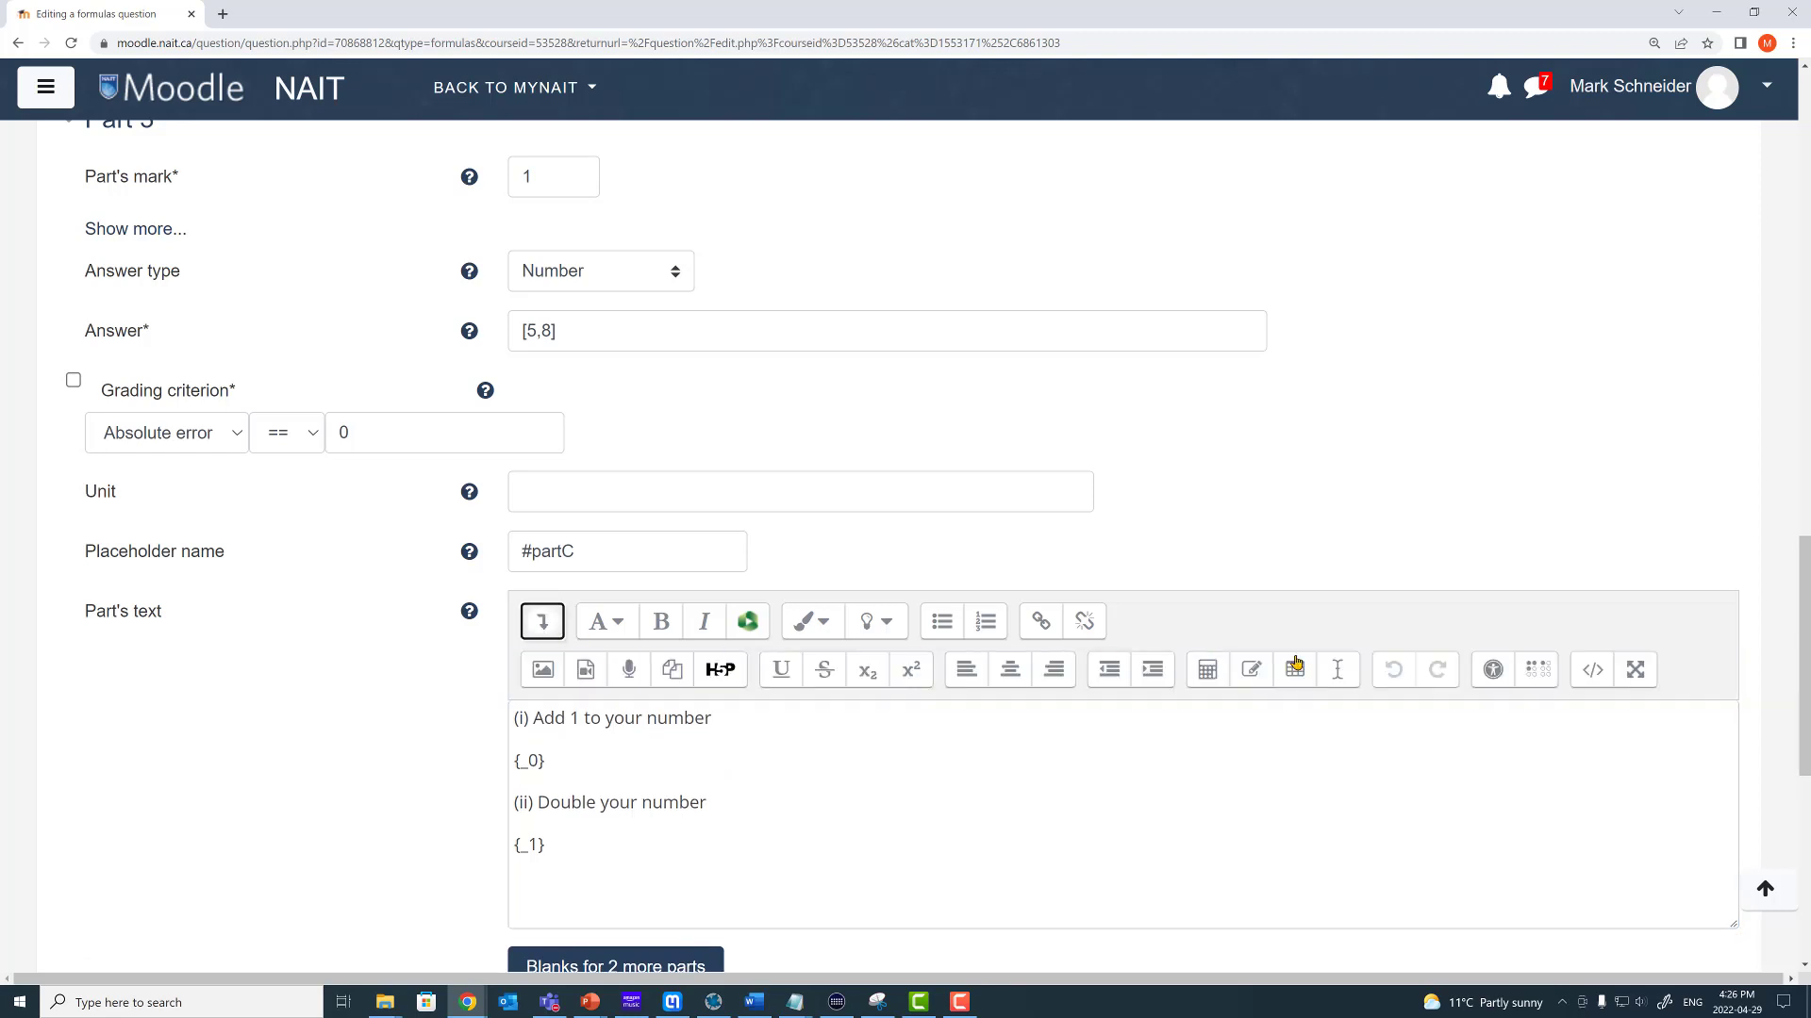
click(1591, 670)
key(ctrl+a)
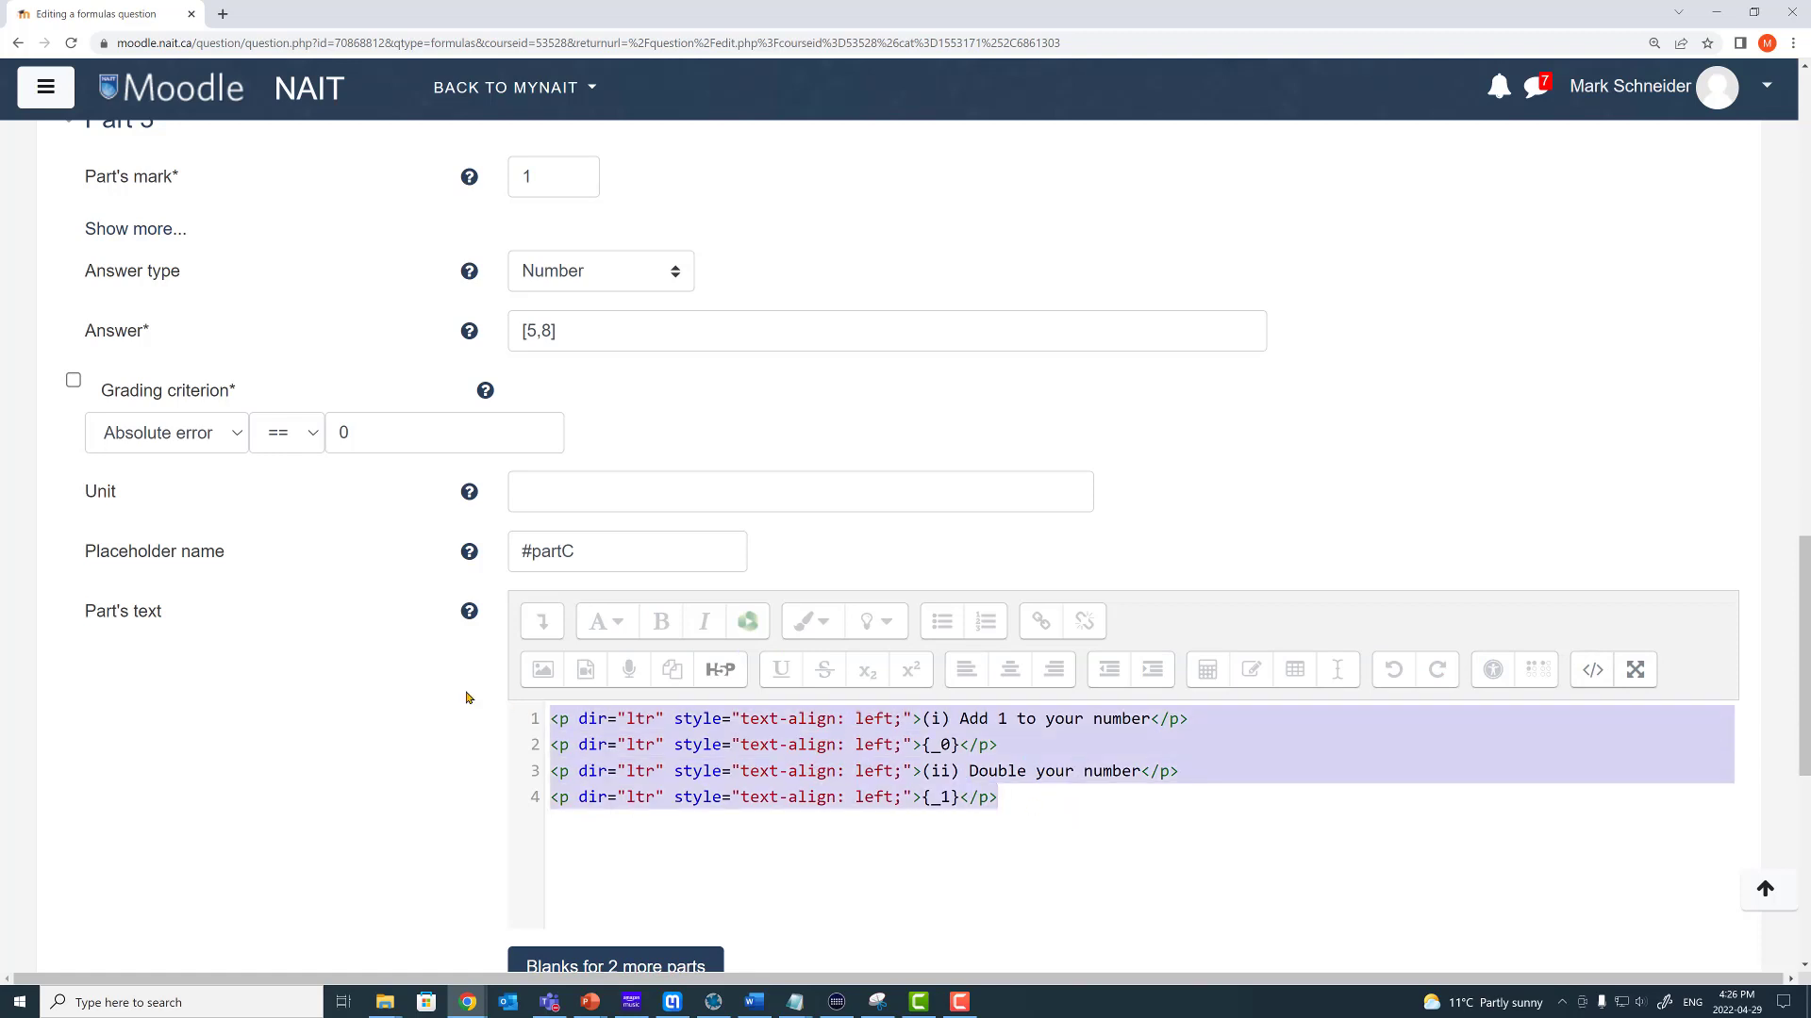
click(1053, 792)
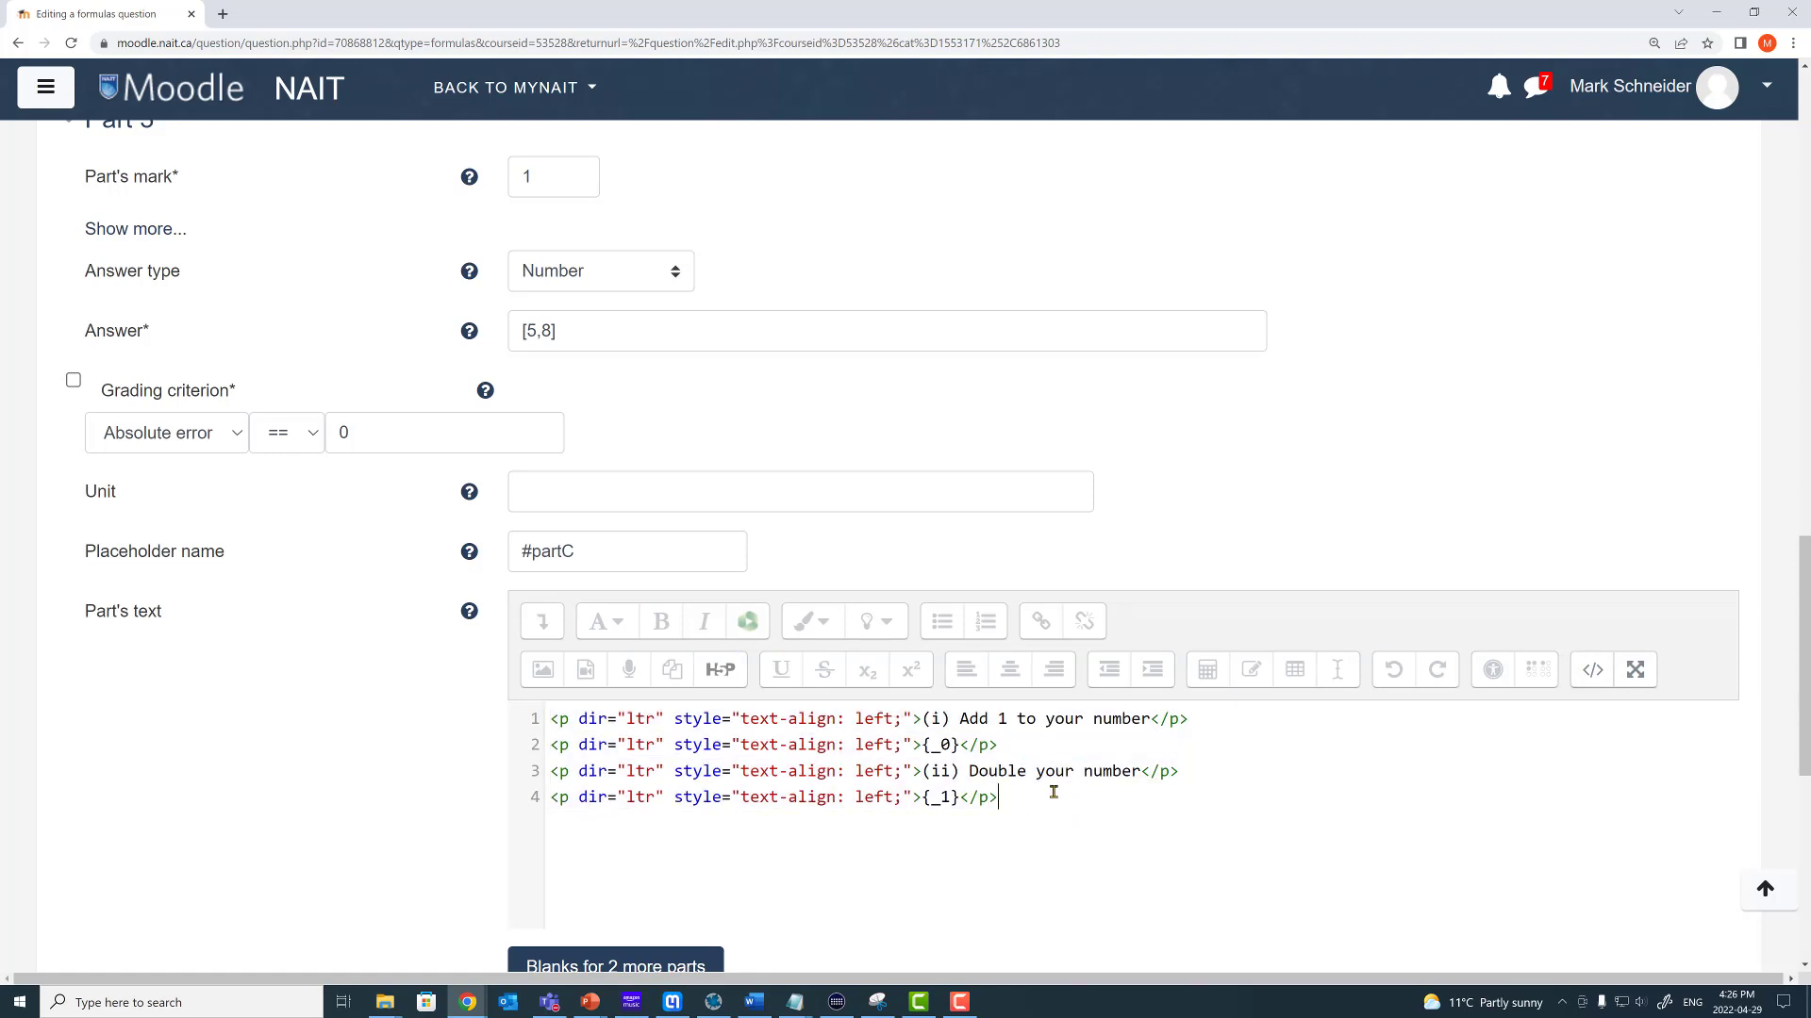
click(1577, 668)
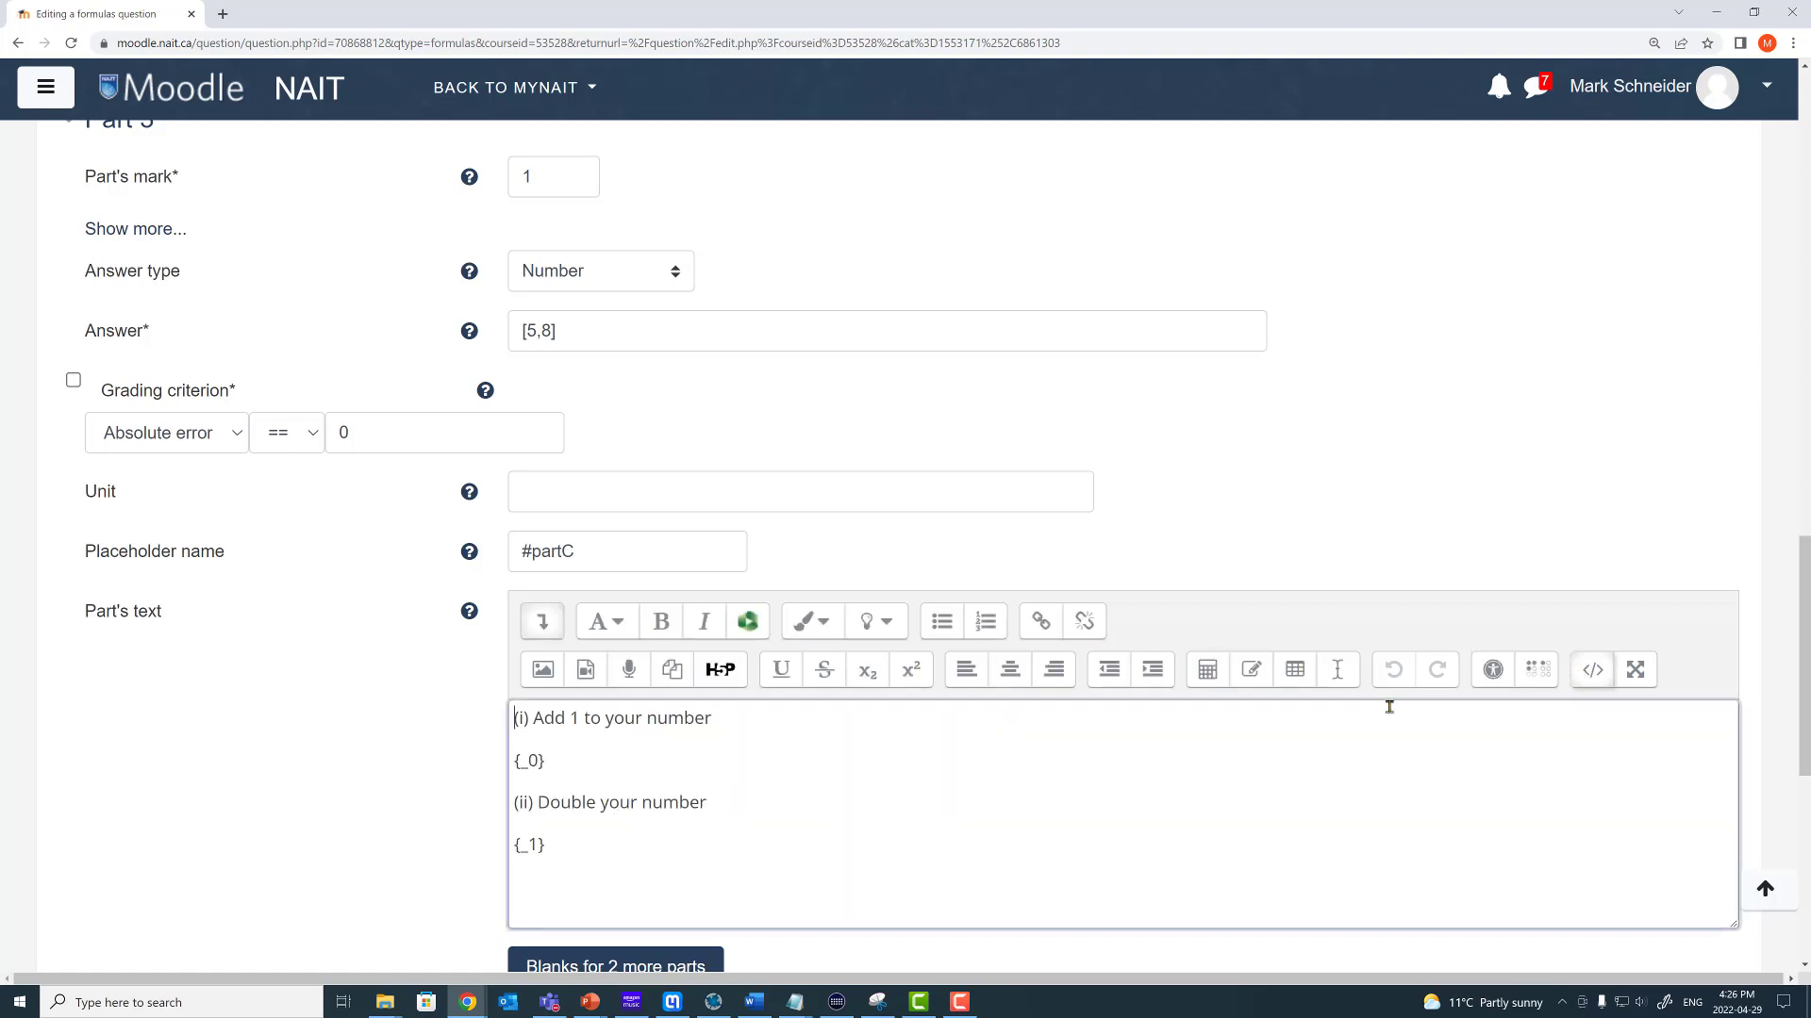
scroll(453, 613, up, 13)
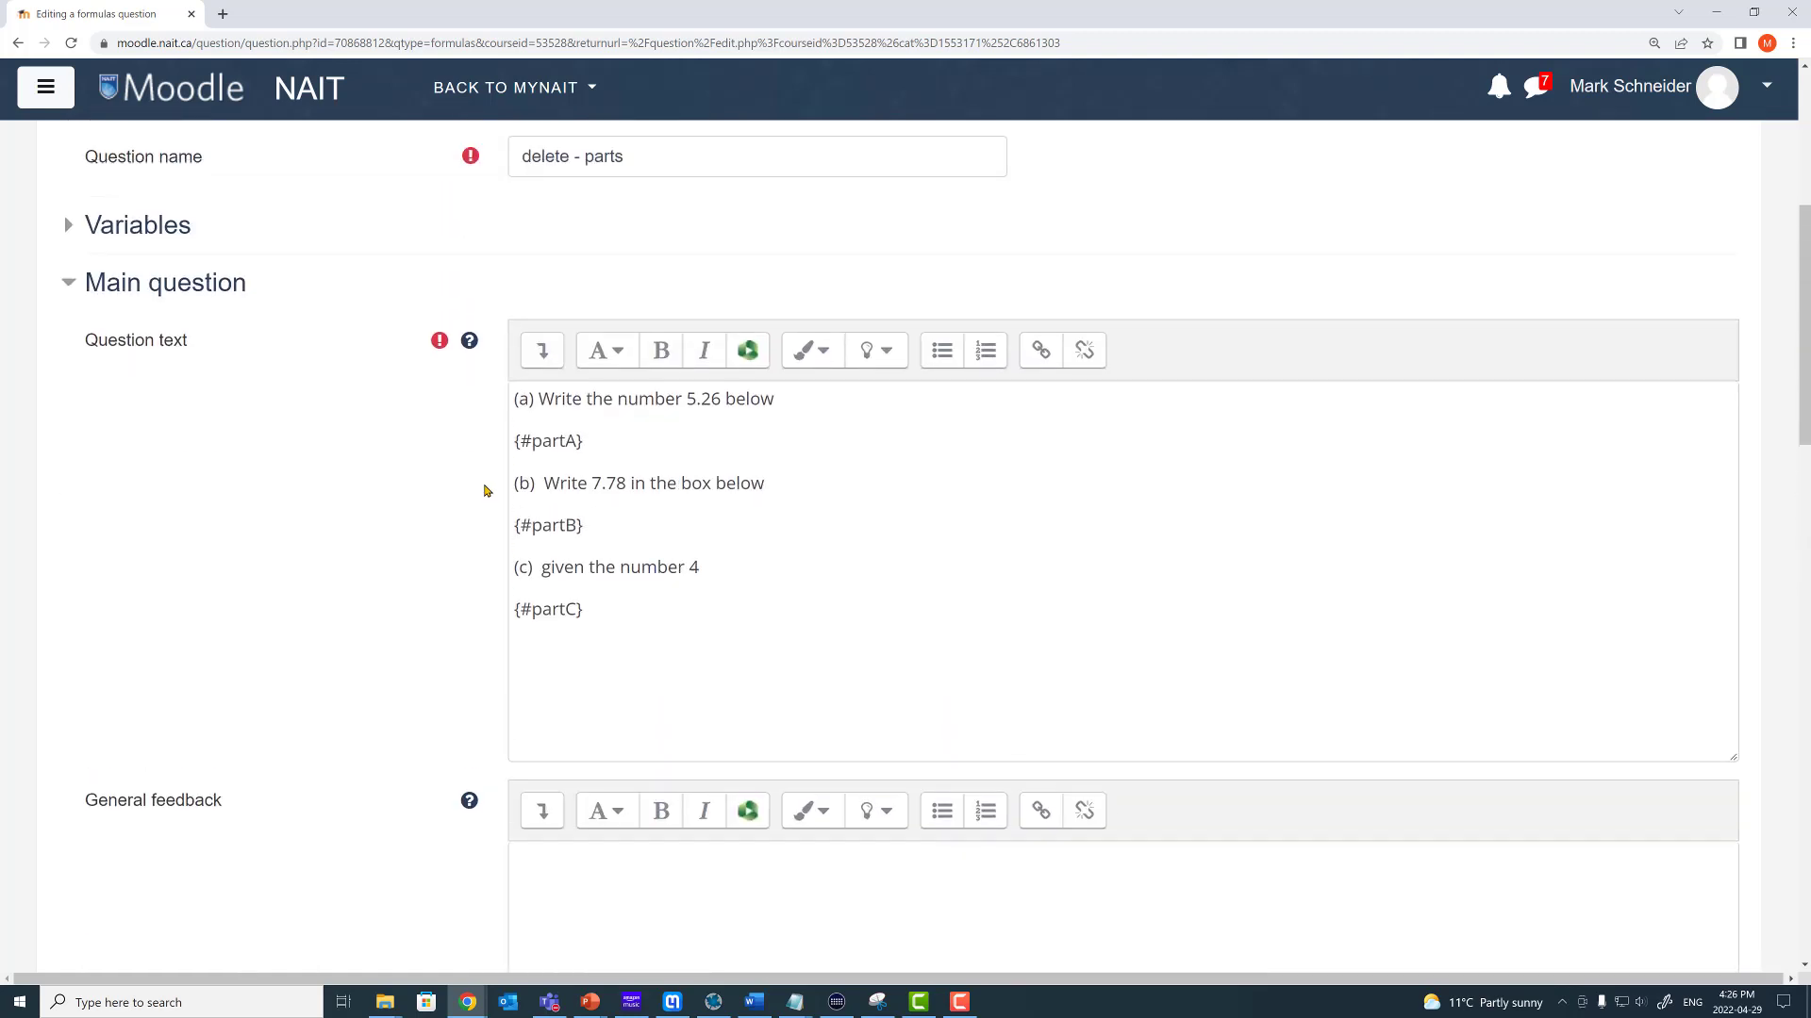
scroll(485, 490, up, 2)
click(542, 491)
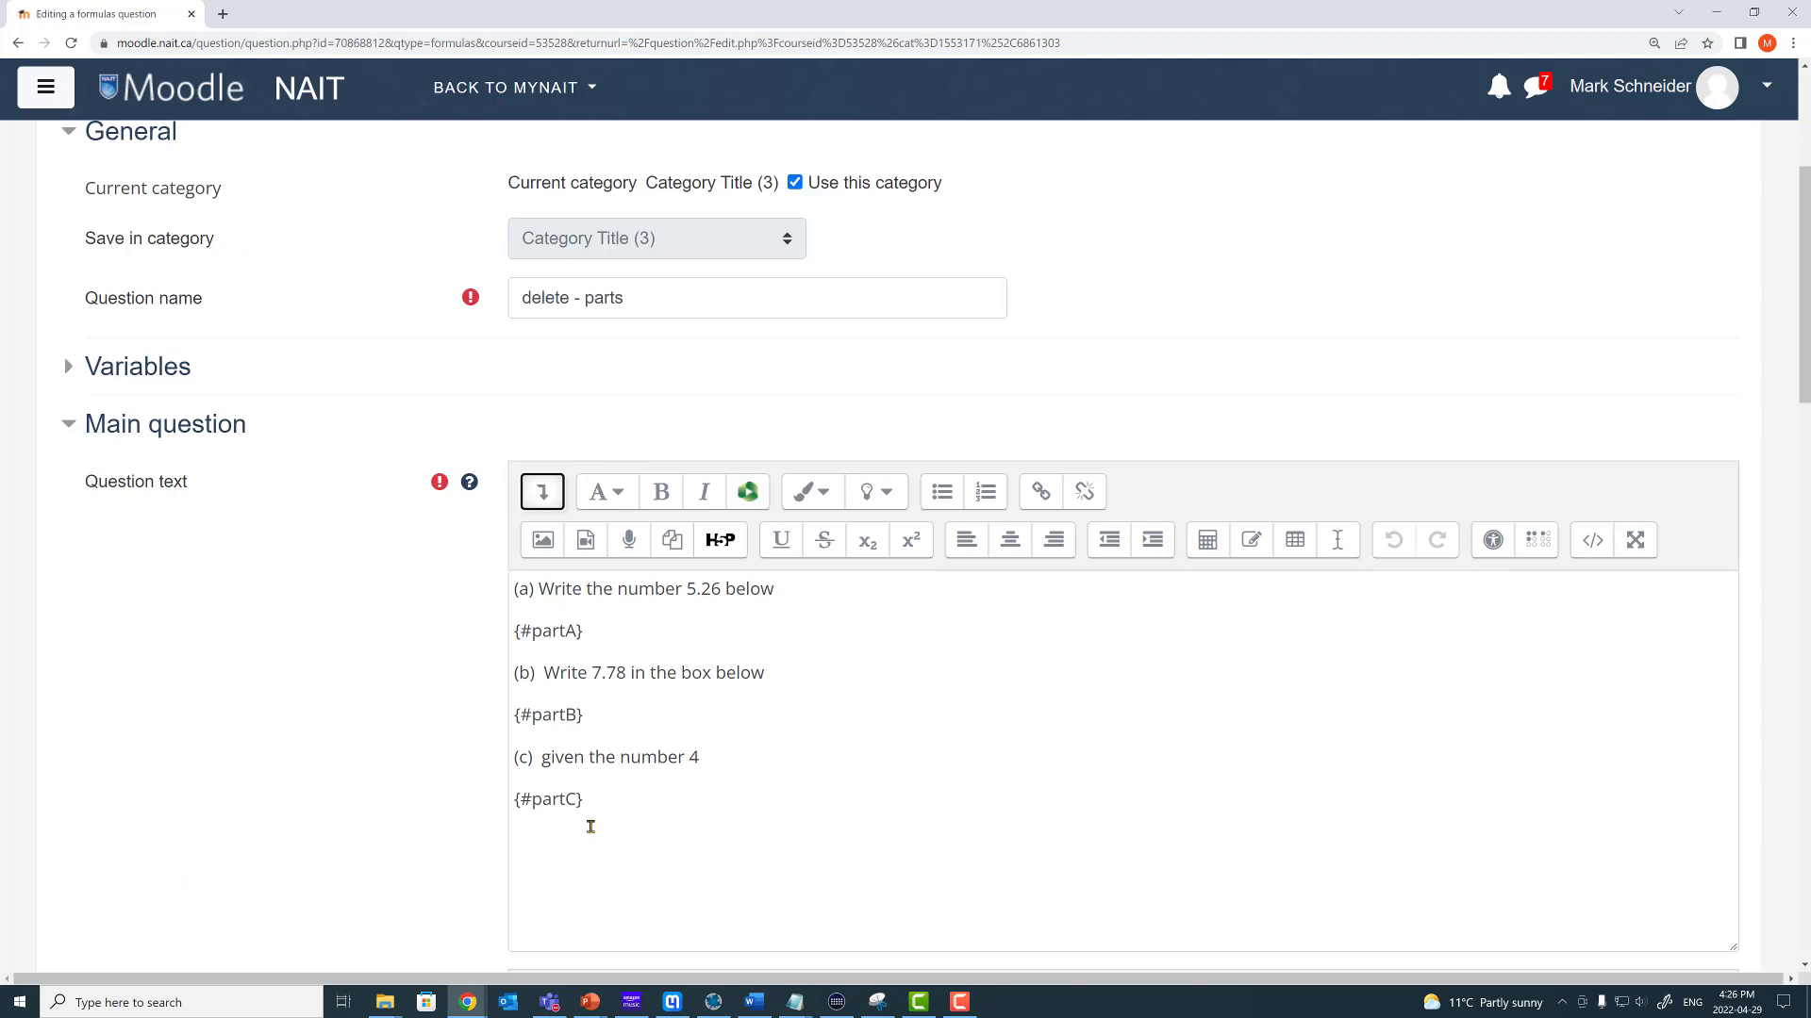
drag(586, 800, 510, 800)
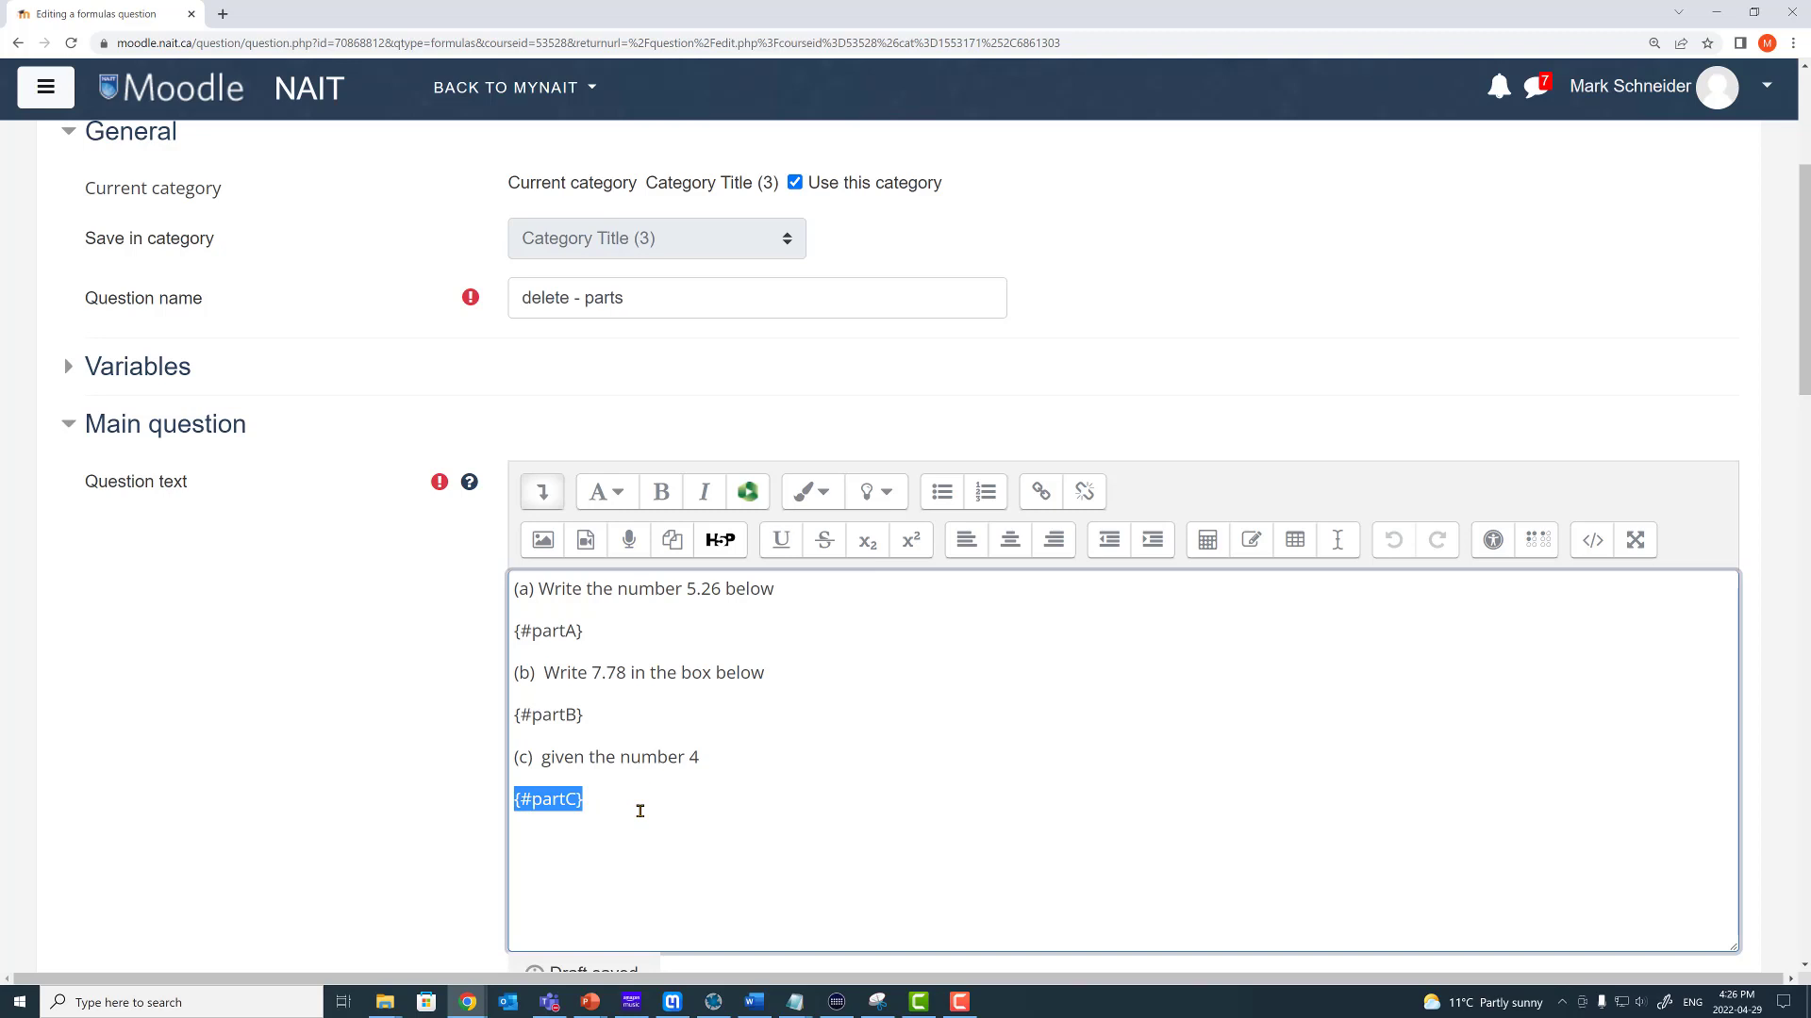
click(611, 794)
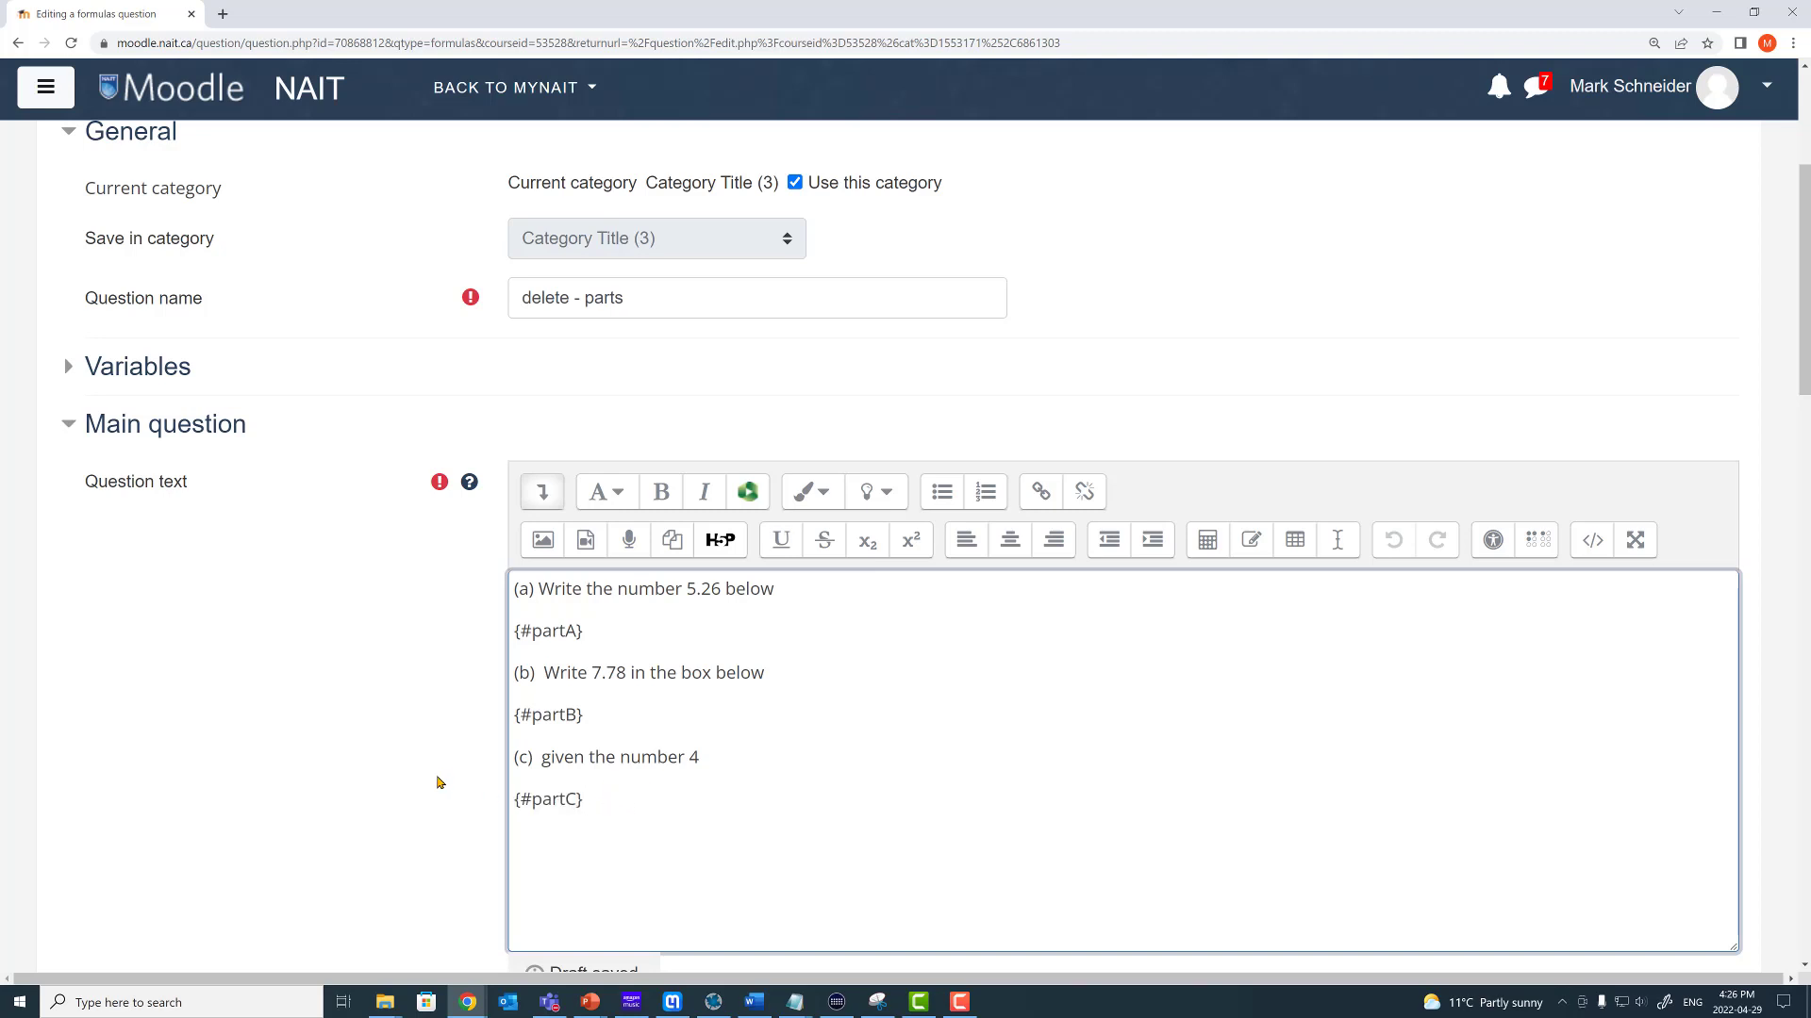
scroll(437, 784, down, 6)
scroll(422, 739, down, 10)
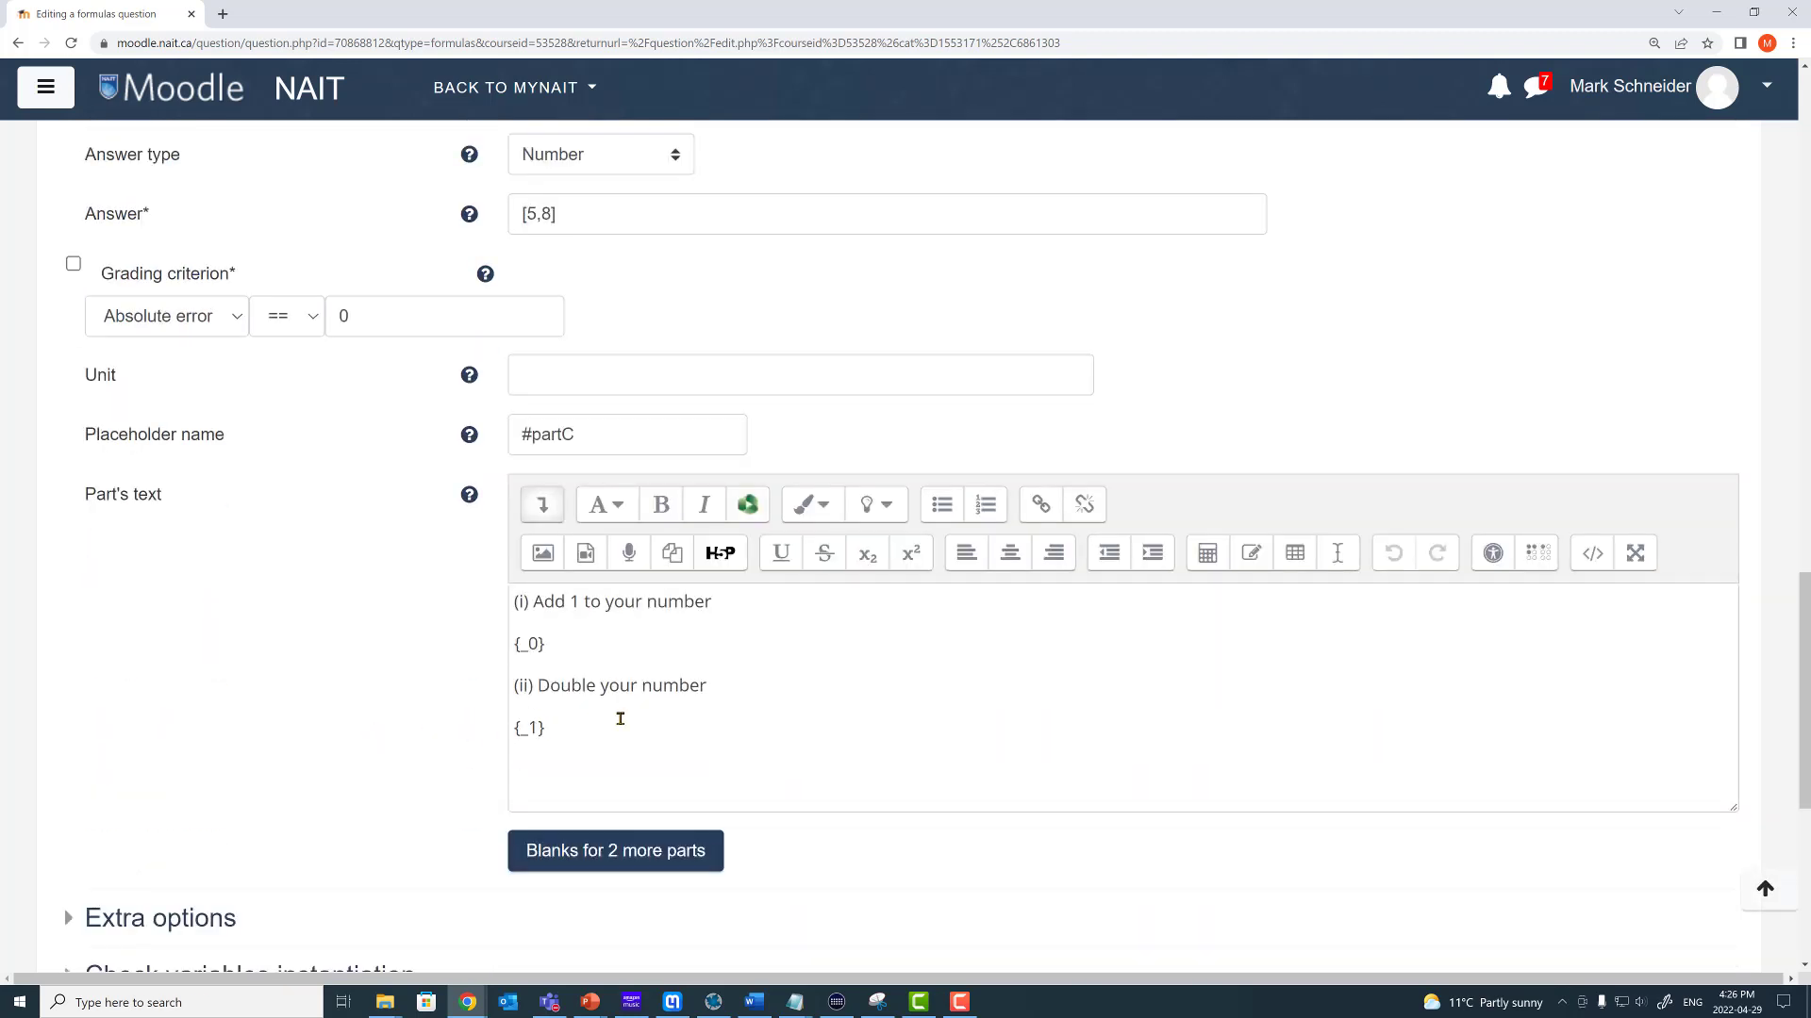